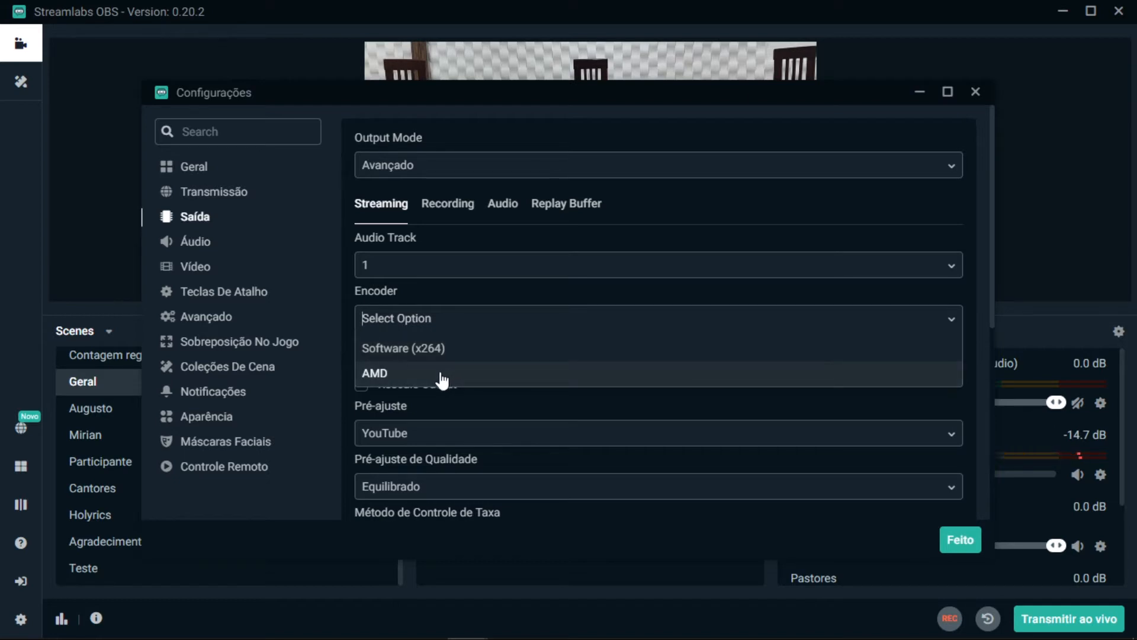
# Set the streaming encoder to AMD in the output settings and review the remaining encoder options
pyautogui.click(442, 380)
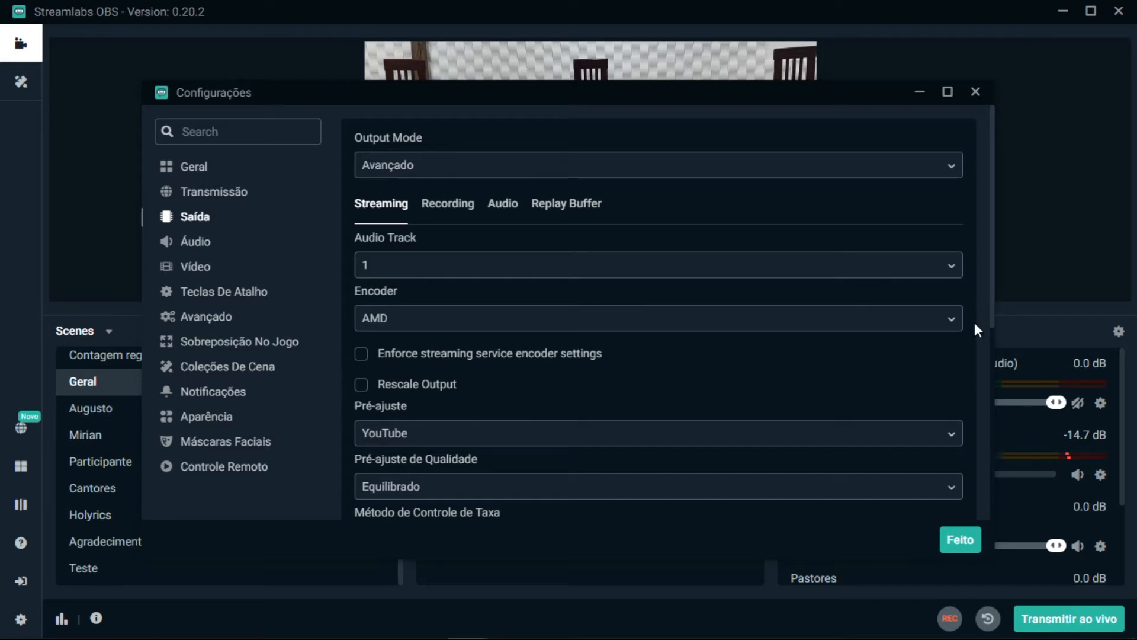
pyautogui.scroll(-4, 723, 236)
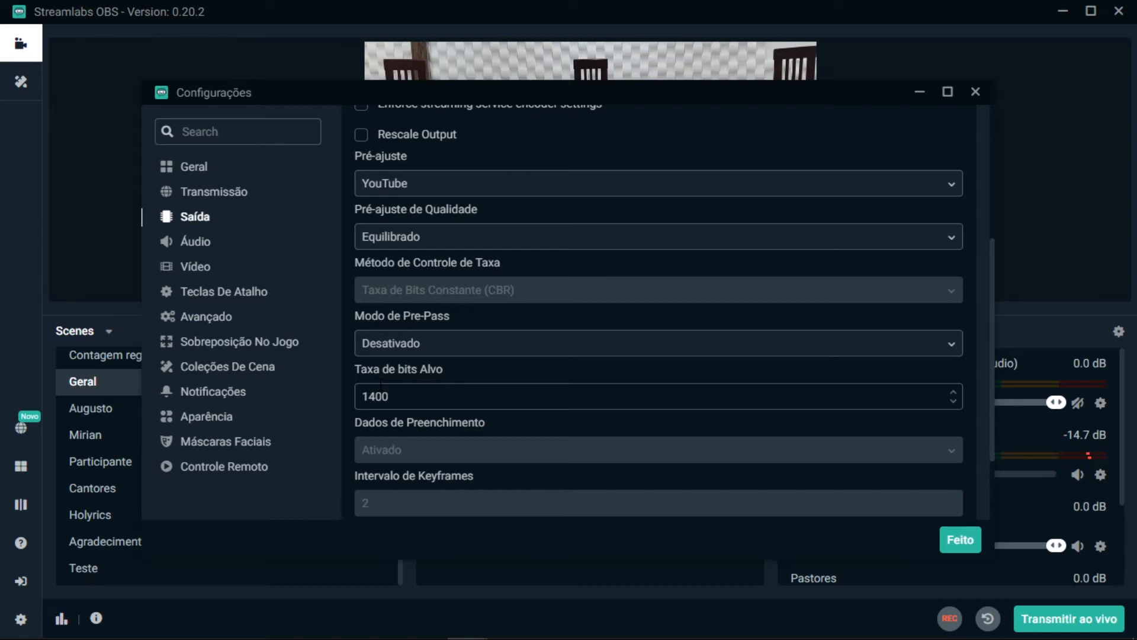
pyautogui.scroll(-3, 660, 452)
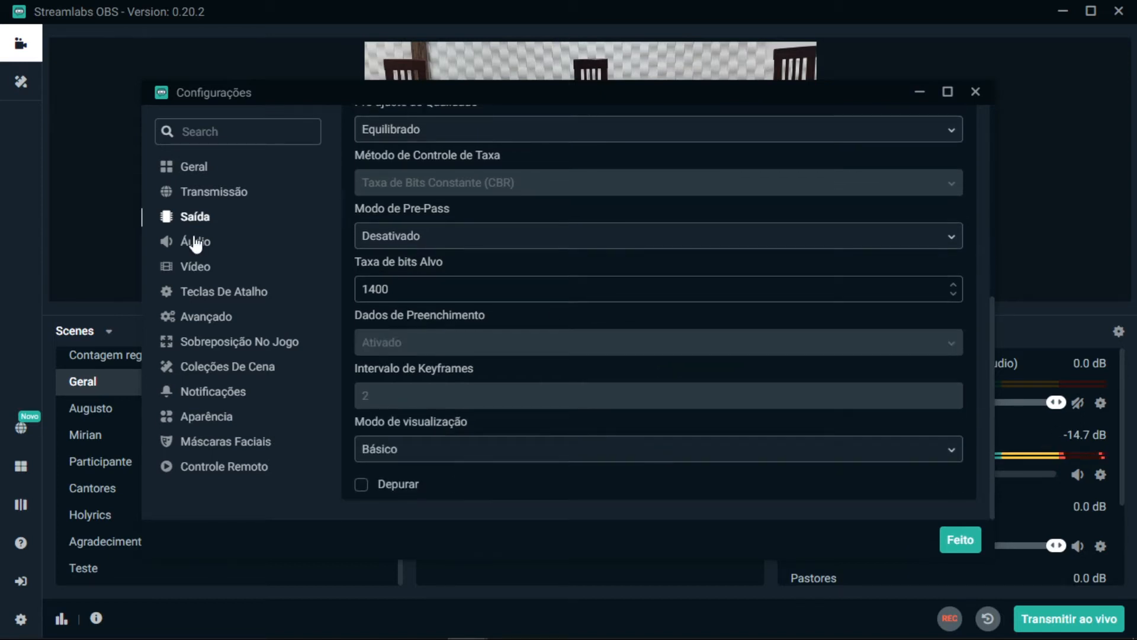
# Set microphone/auxiliary device 1 to Linha (2- Soundcraft Signature Series) in the audio settings
pyautogui.click(195, 241)
pyautogui.scroll(2, 974, 228)
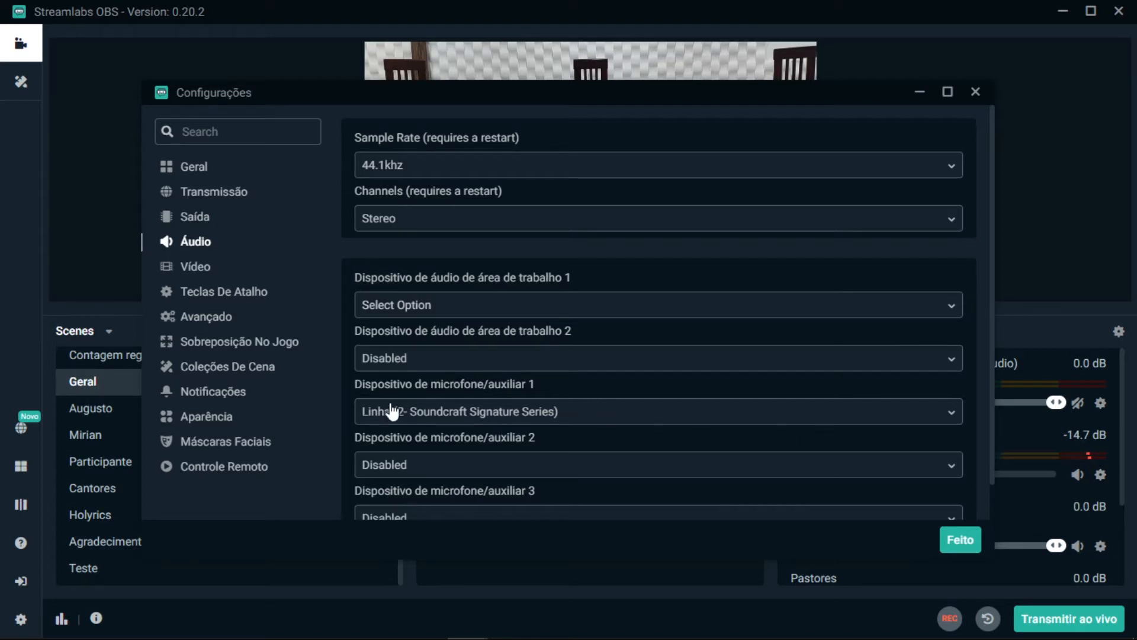
pyautogui.click(449, 419)
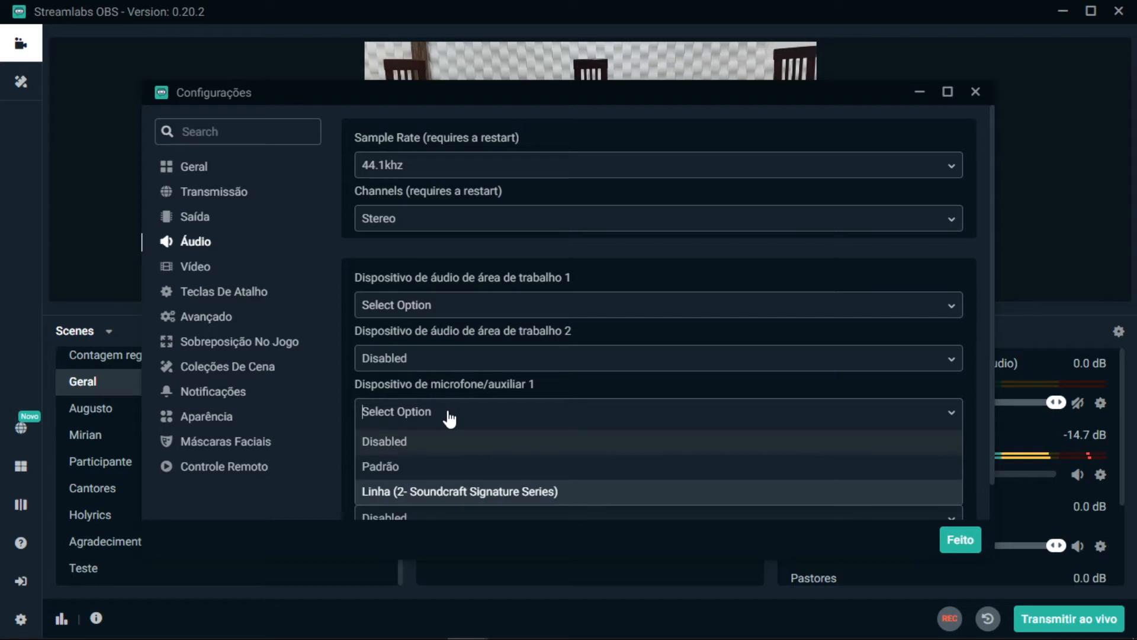
pyautogui.click(440, 492)
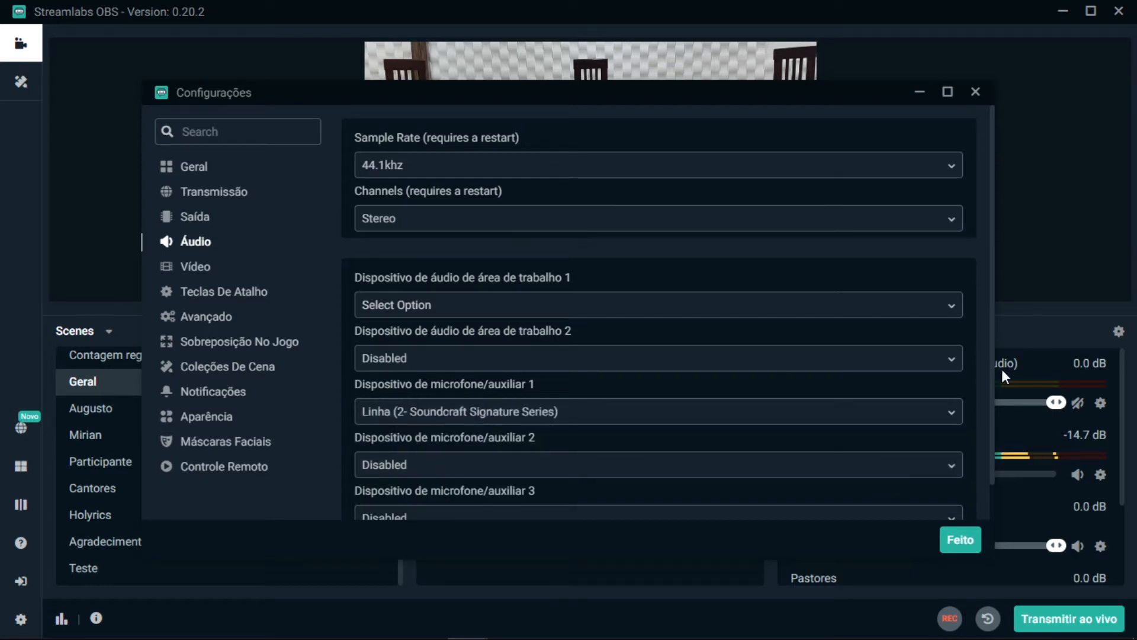
pyautogui.scroll(-1, 983, 359)
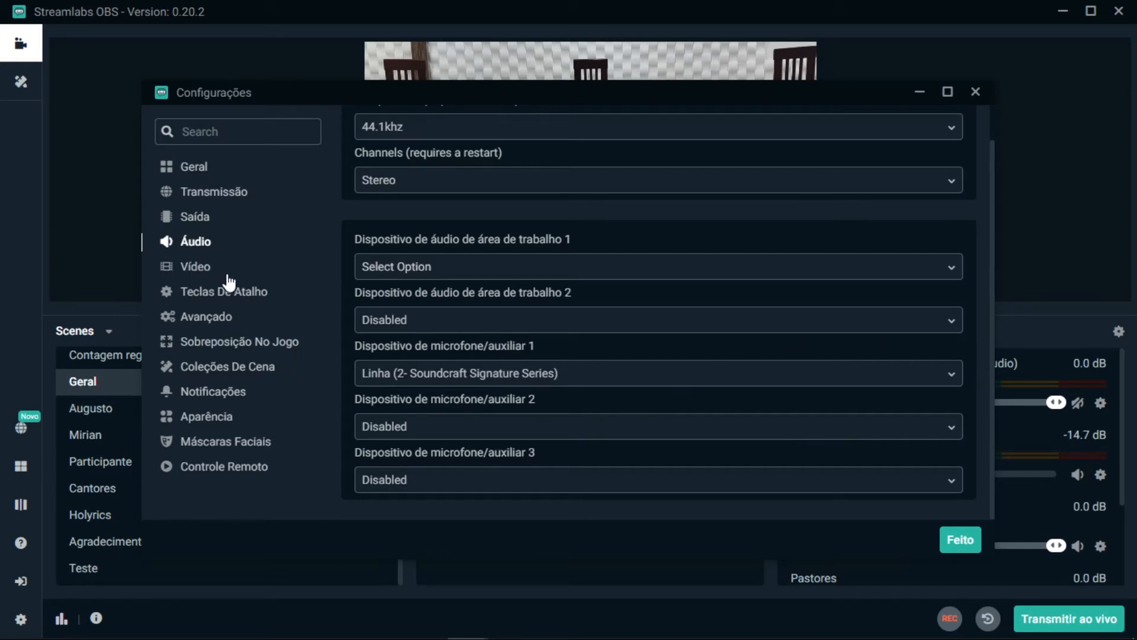
# Review the base resolution choices in the video settings and set Common FPS Values to 24 NTSC
pyautogui.click(197, 269)
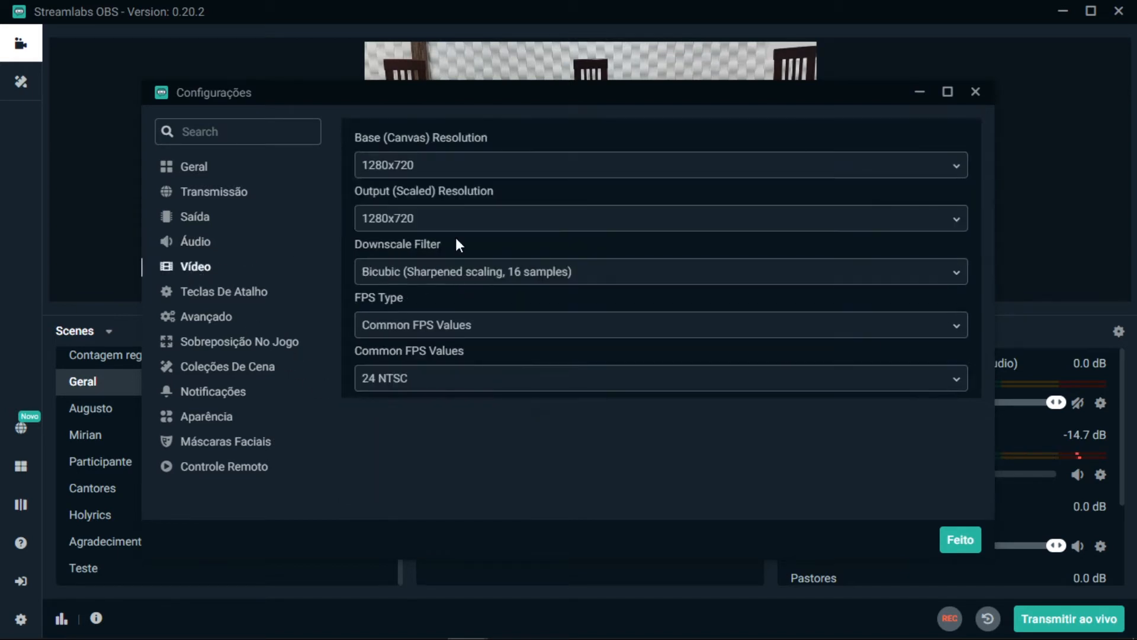
pyautogui.click(443, 173)
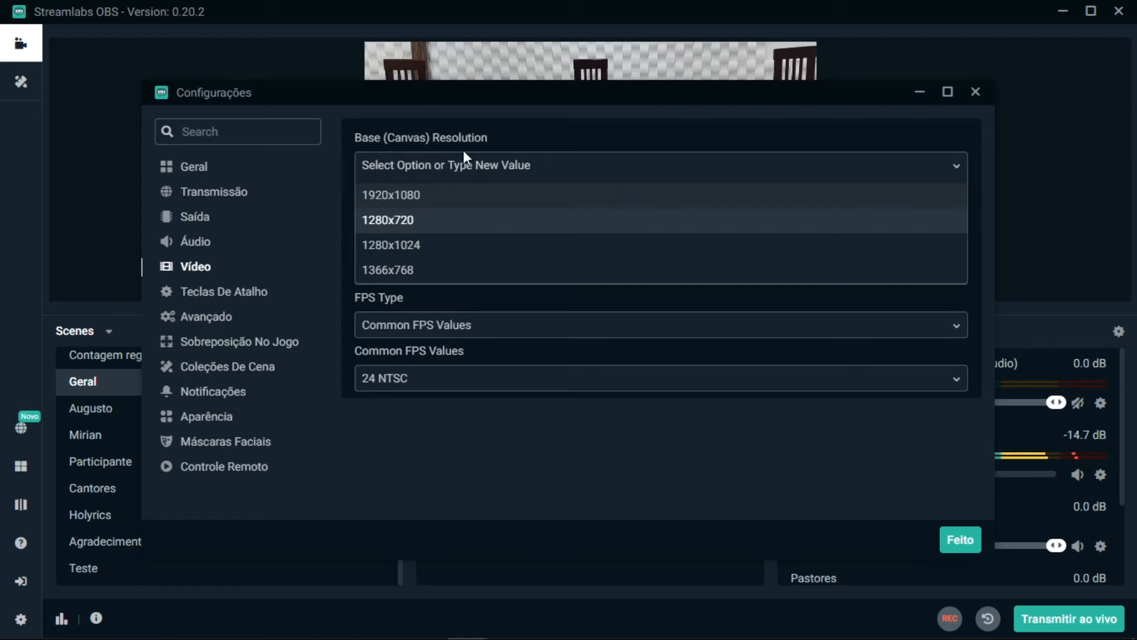
pyautogui.click(509, 126)
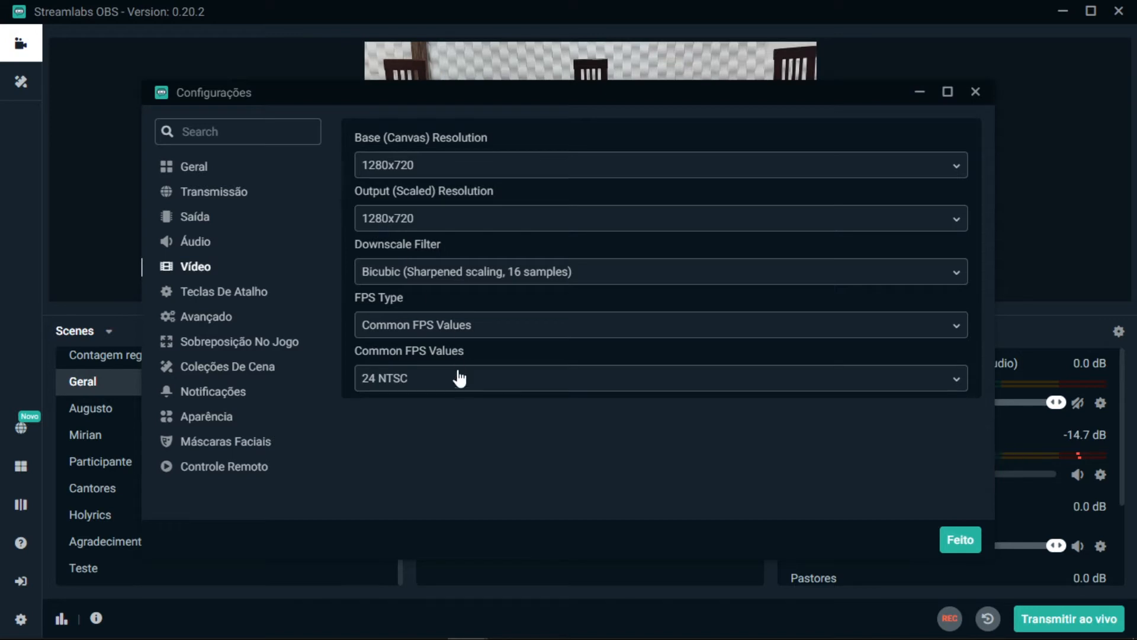
pyautogui.click(397, 380)
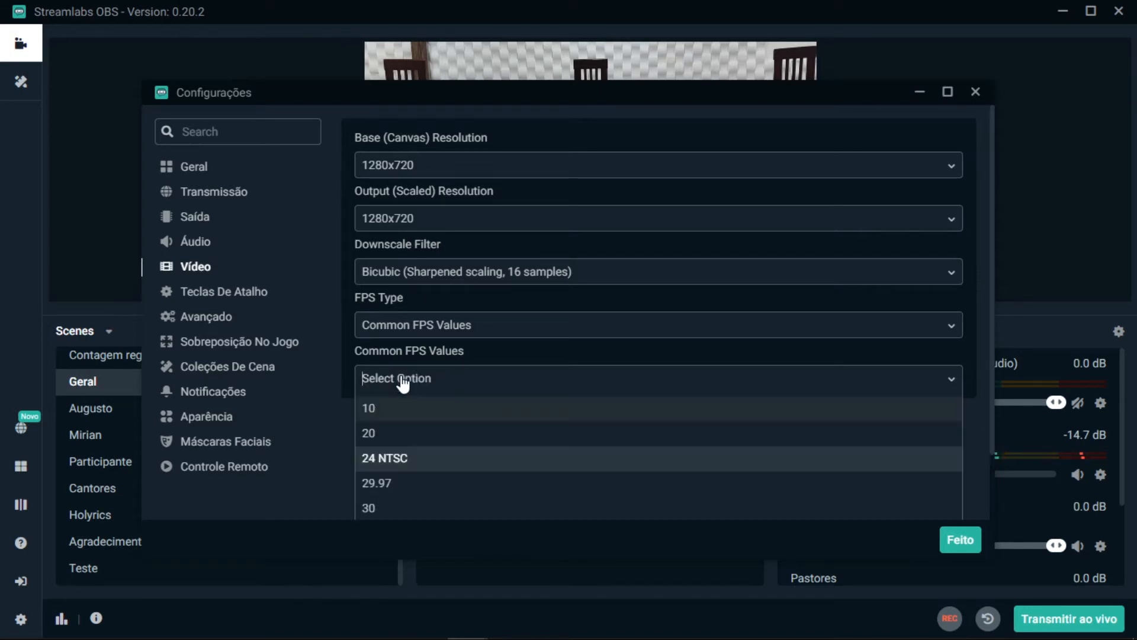
pyautogui.click(398, 463)
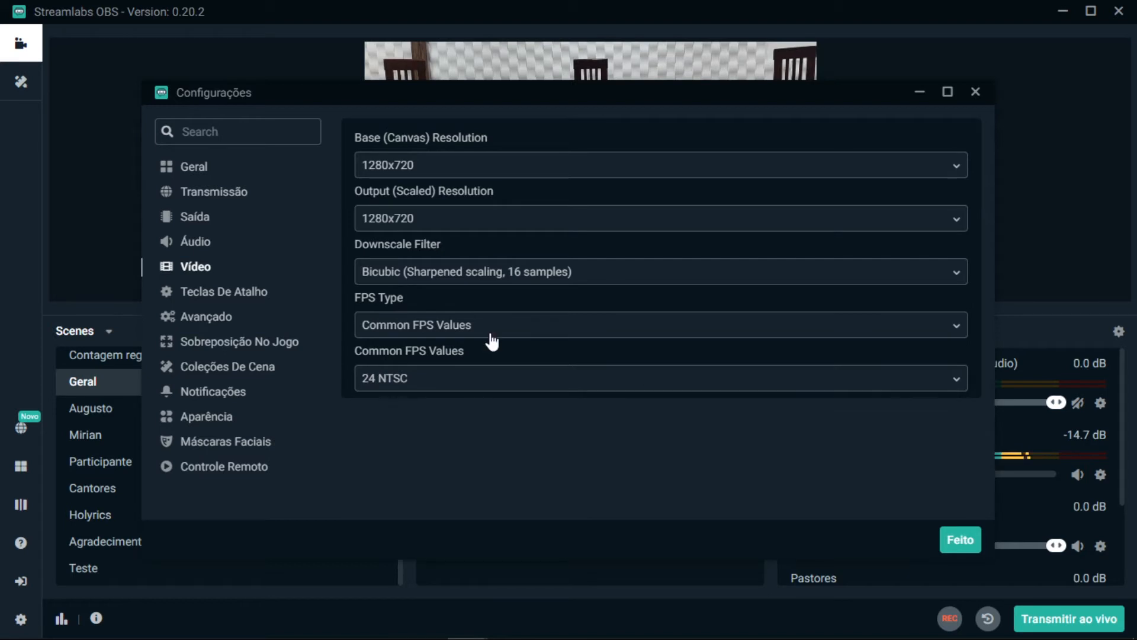
pyautogui.click(477, 379)
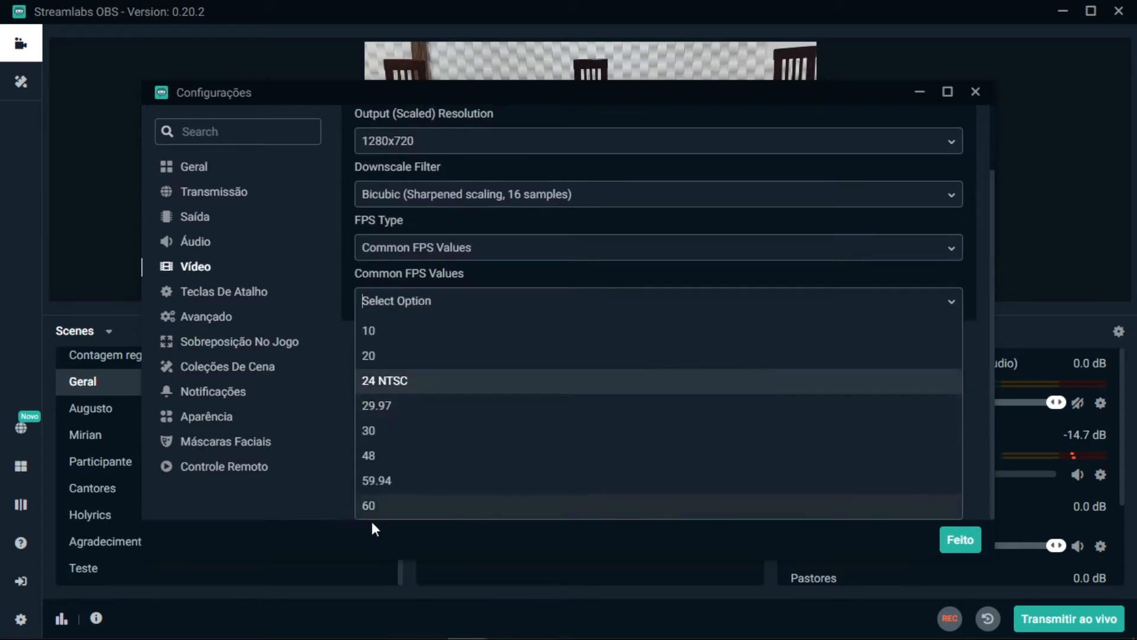
pyautogui.click(339, 437)
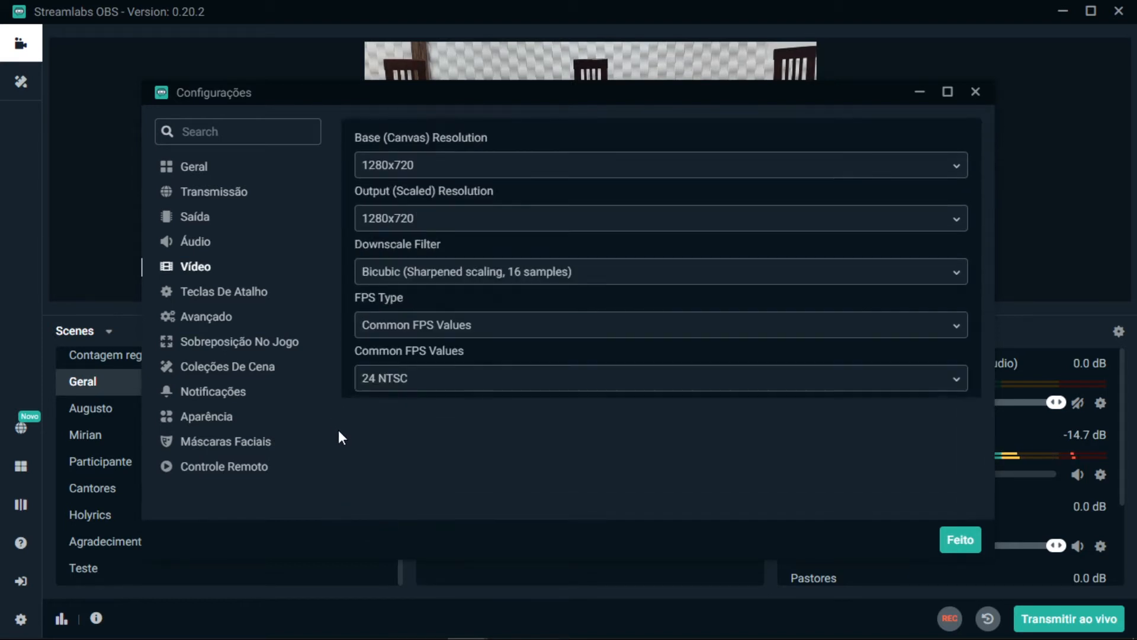
# Set Bind to IP to the first listed Ethernet 3 address in the advanced network settings and save the configuration
pyautogui.click(199, 320)
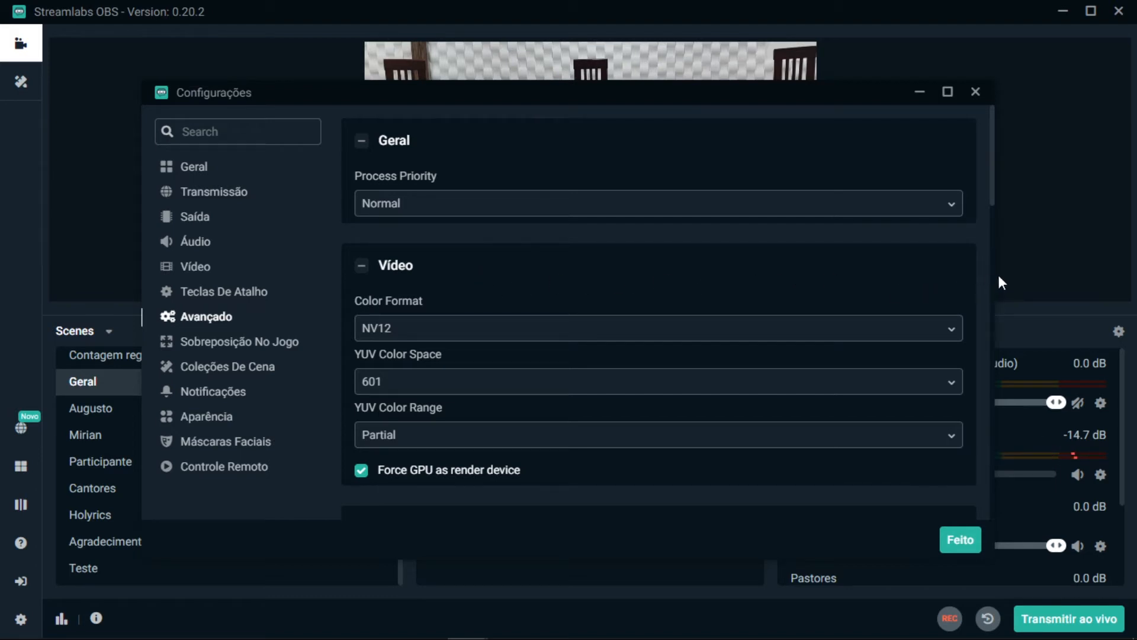
pyautogui.scroll(-4, 975, 295)
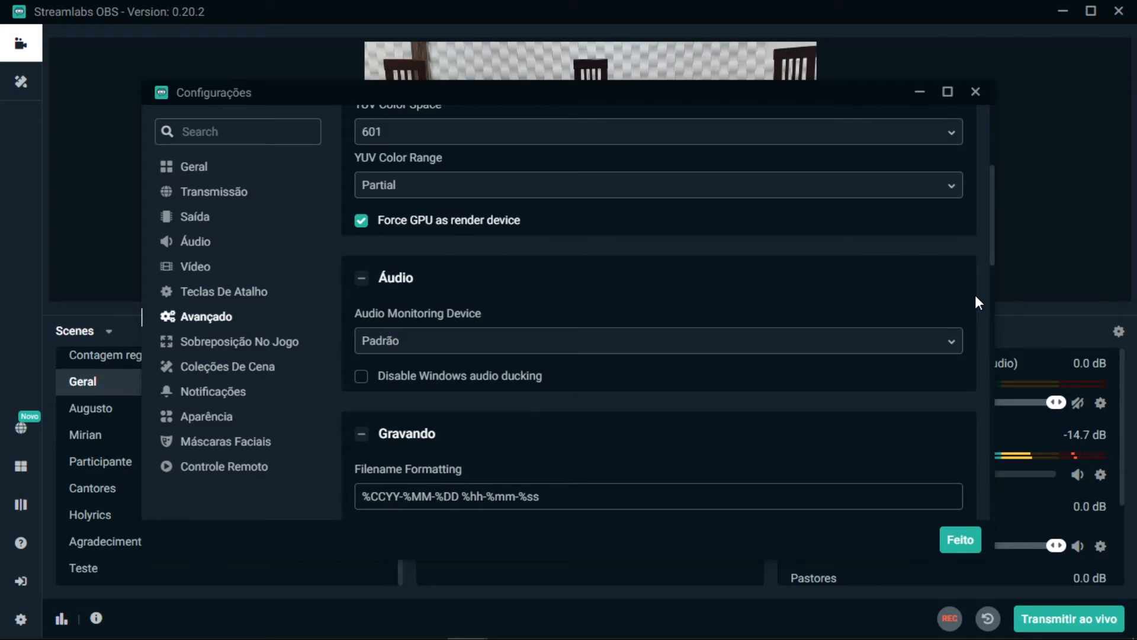
pyautogui.scroll(-10, 769, 299)
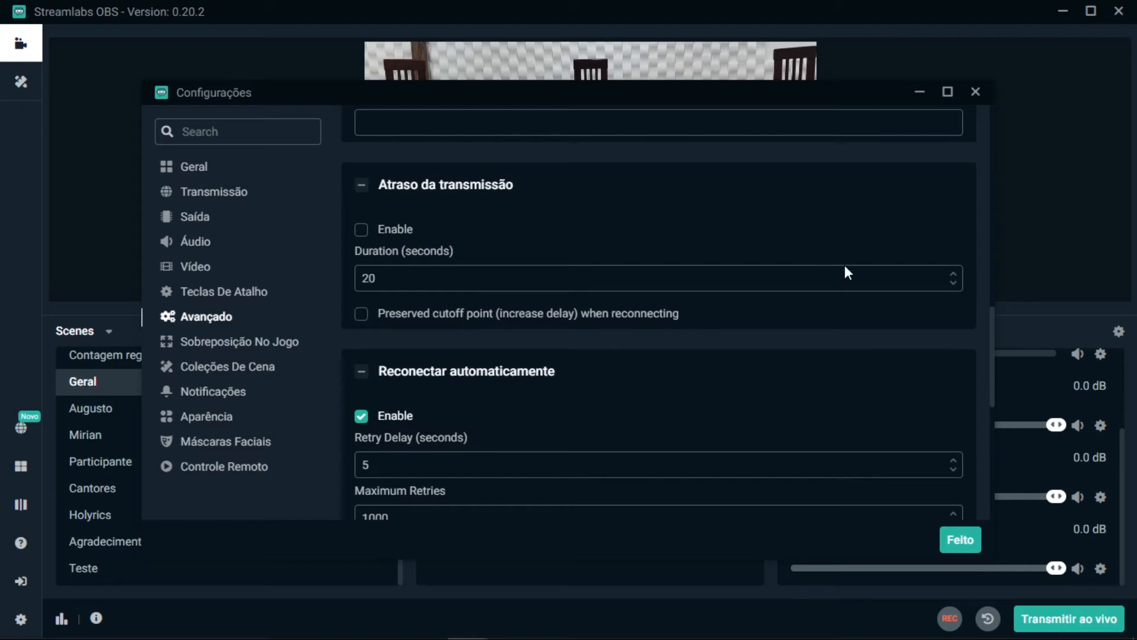
pyautogui.scroll(-2, 989, 346)
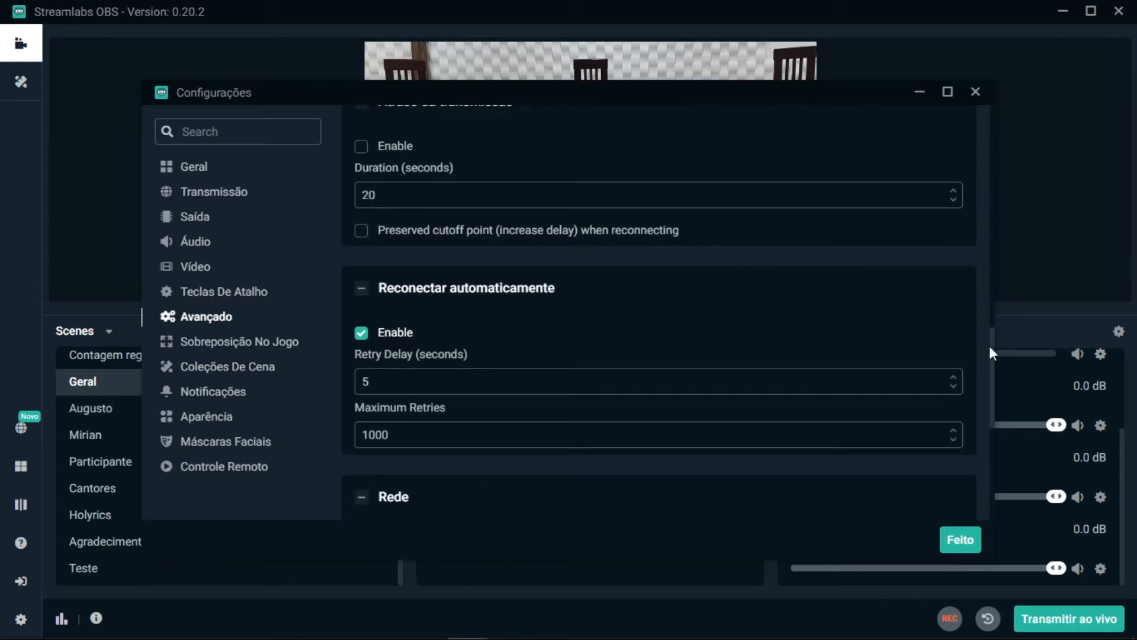
pyautogui.scroll(-8, 989, 345)
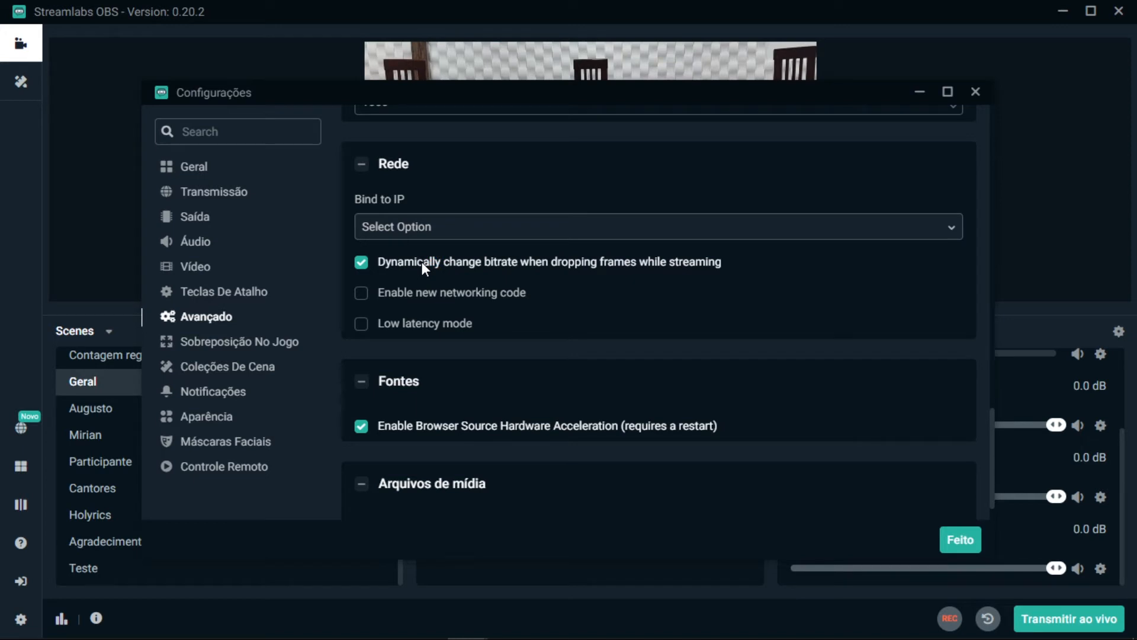
pyautogui.click(443, 239)
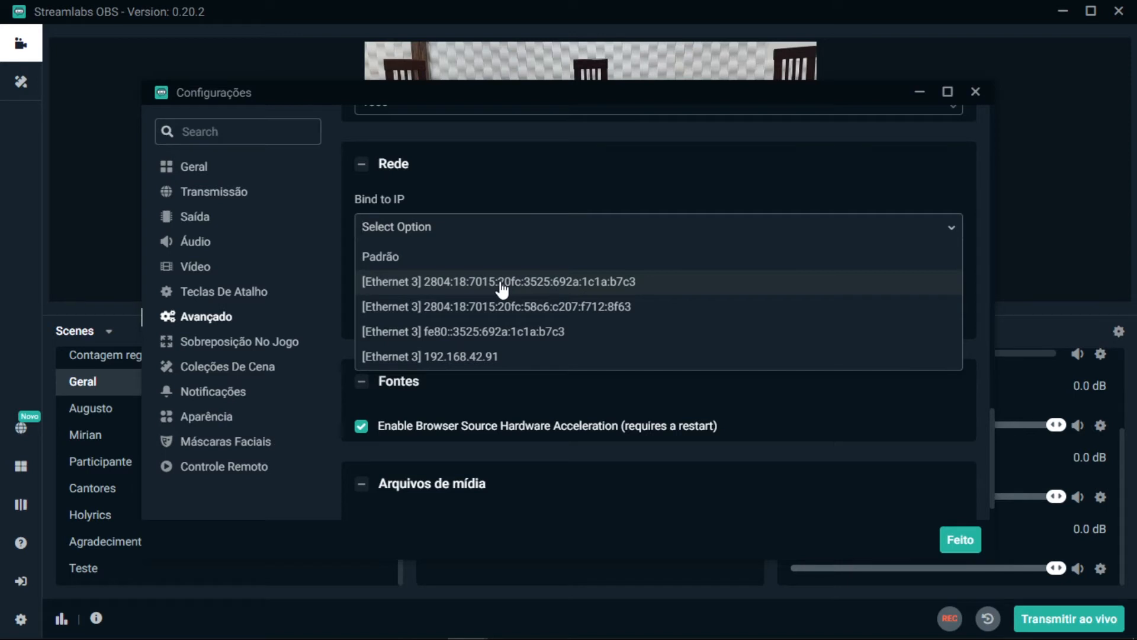
pyautogui.click(489, 154)
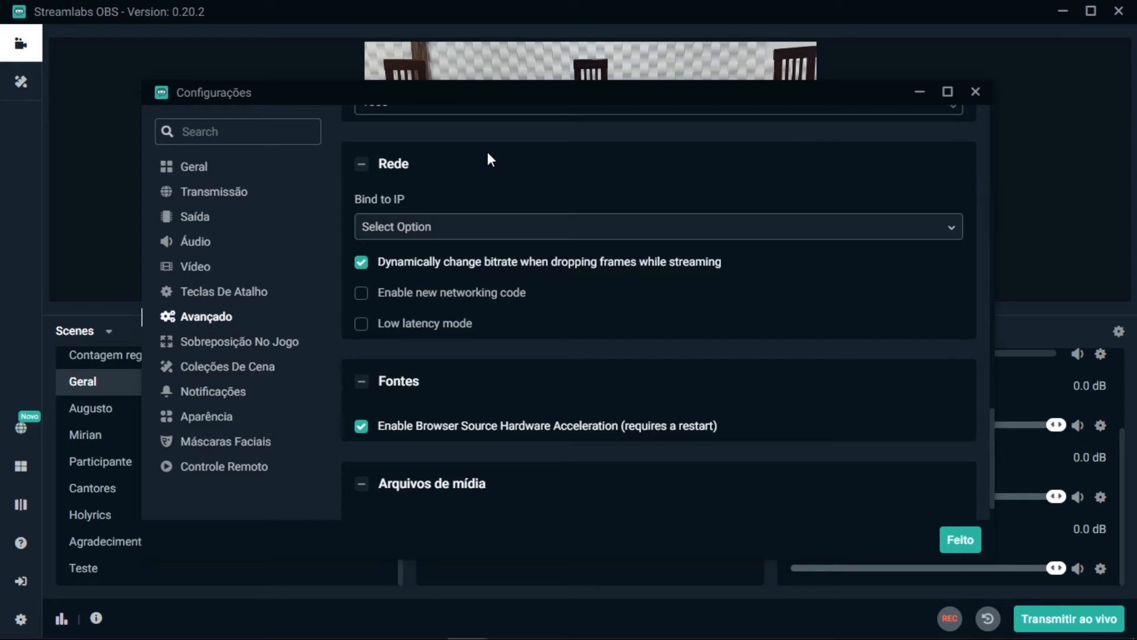
pyautogui.click(523, 224)
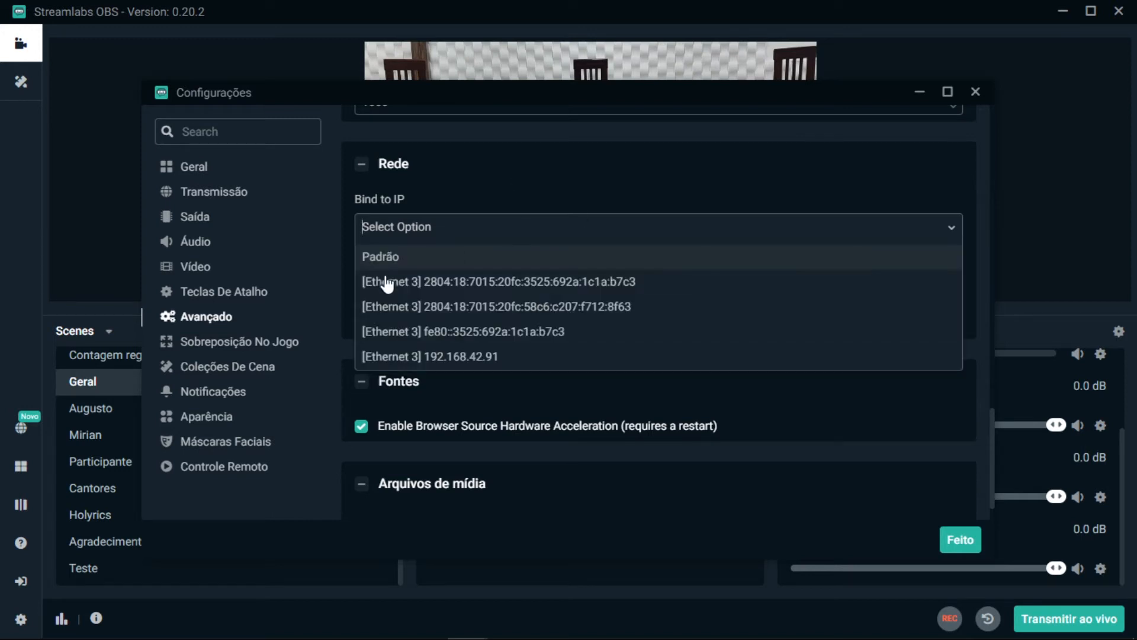
pyautogui.click(375, 282)
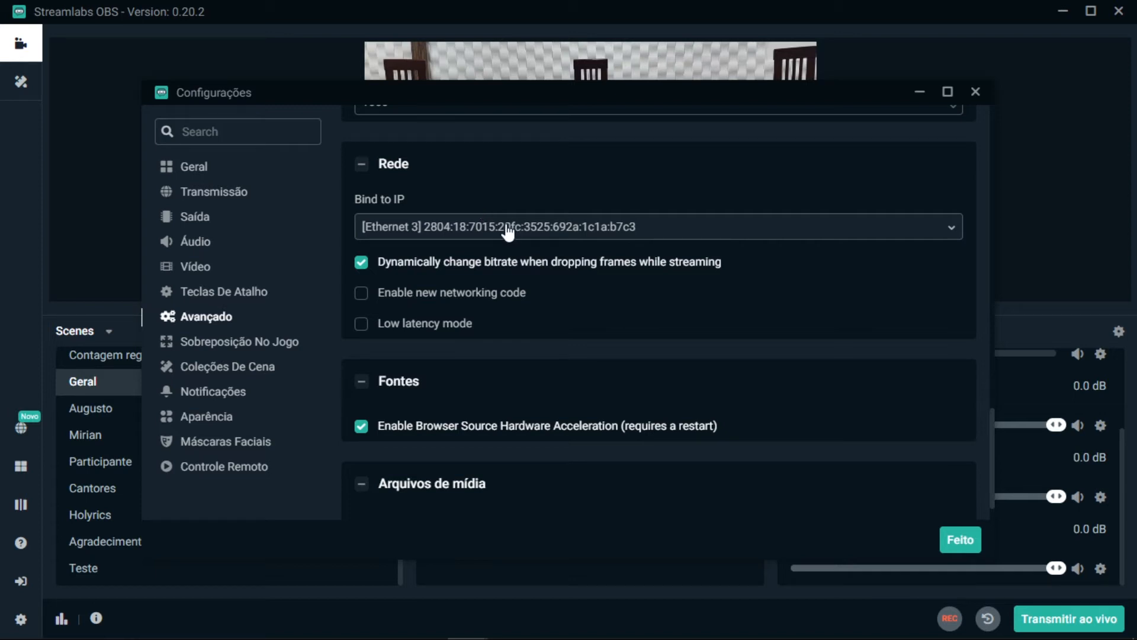
pyautogui.scroll(-1, 444, 451)
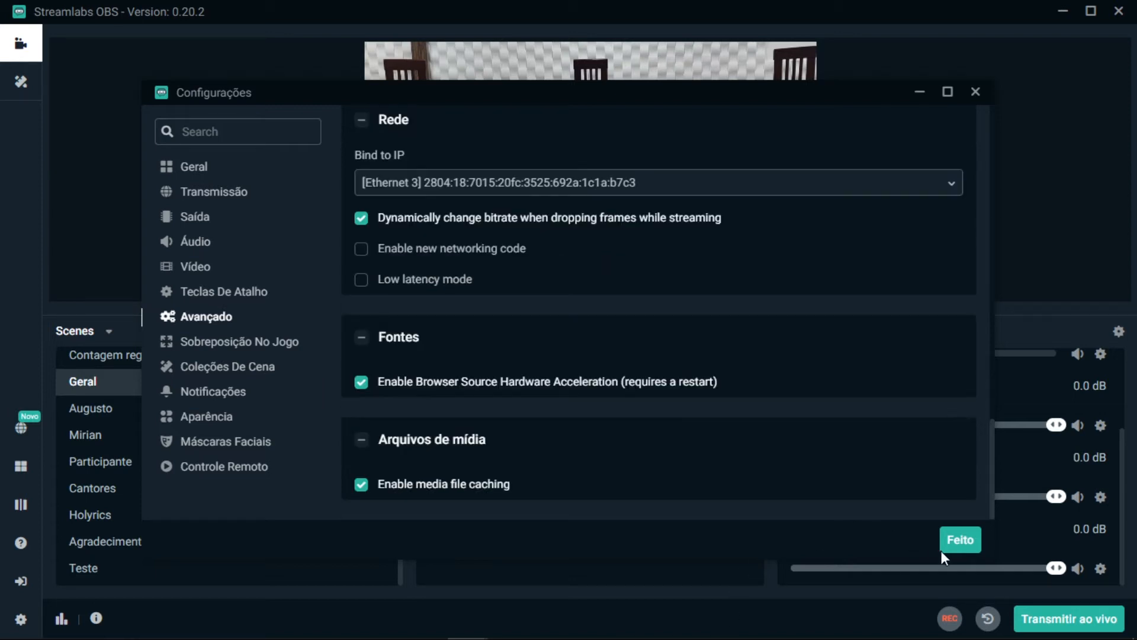
pyautogui.click(959, 541)
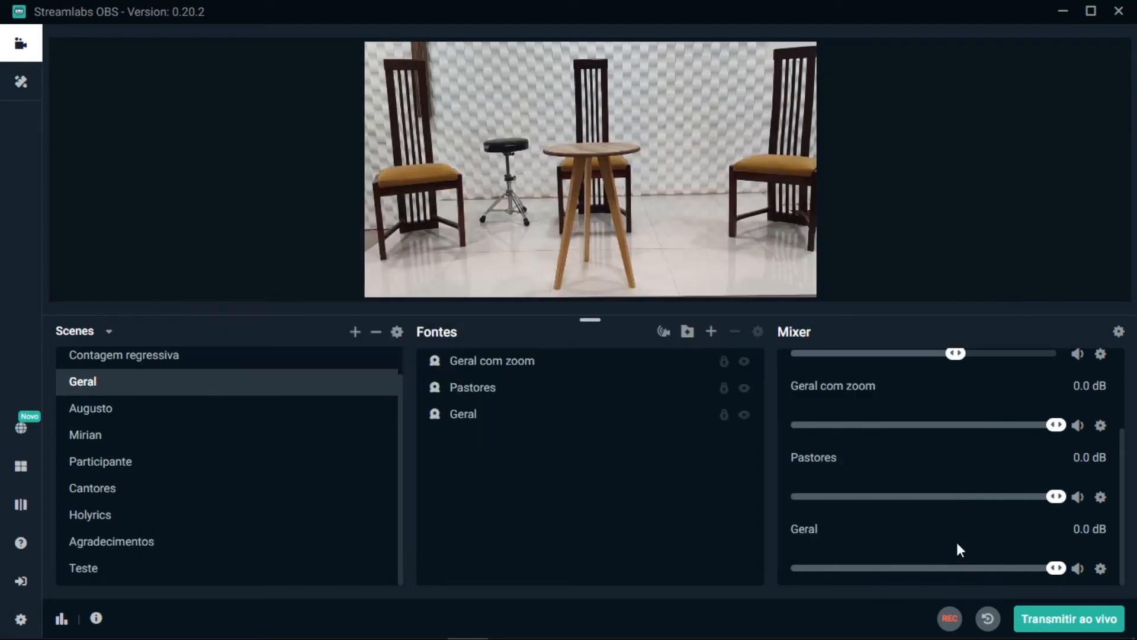
# Turn on Studio Mode with separate edit and live previews, and enlarge the preview area
pyautogui.click(20, 476)
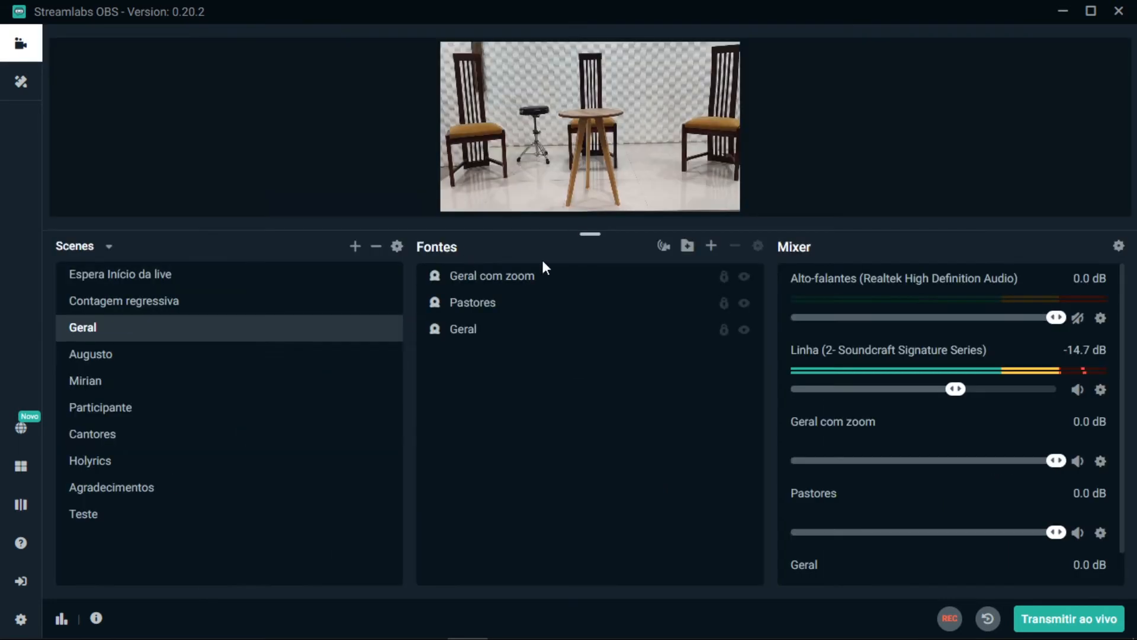
pyautogui.click(23, 513)
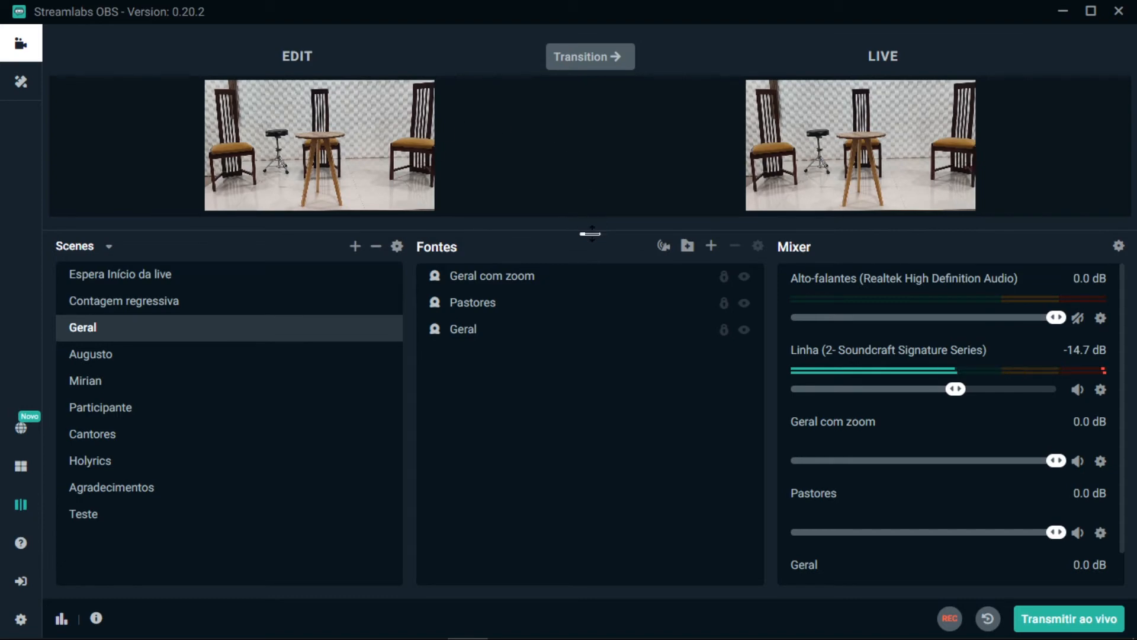
pyautogui.moveTo(590, 234); pyautogui.dragTo(590, 306)
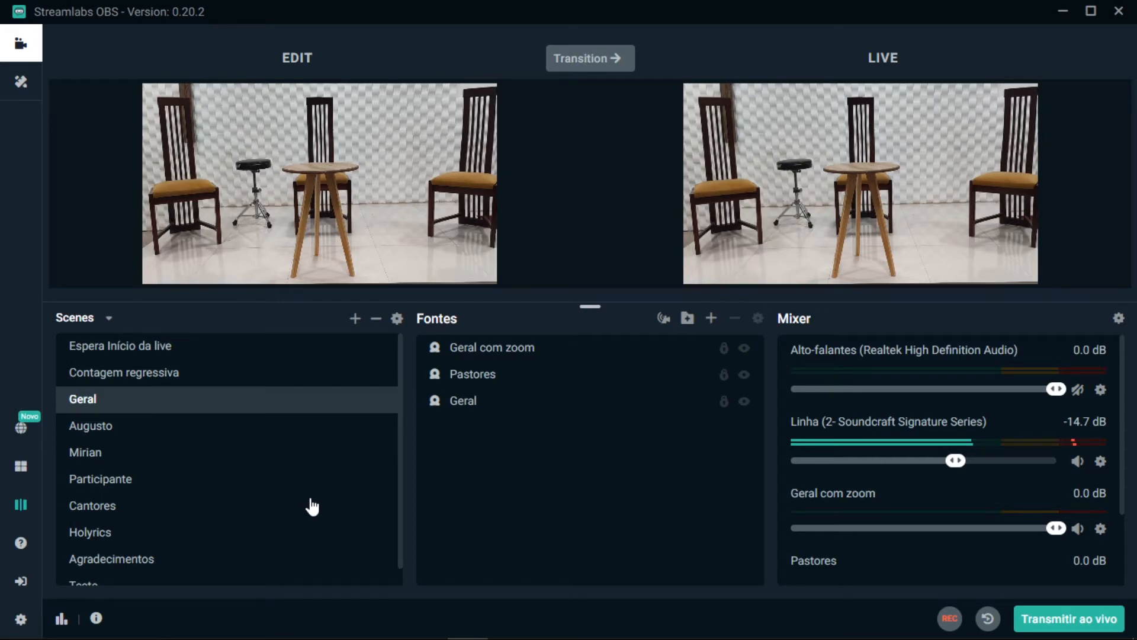
# Add a new scene named testes
pyautogui.click(354, 318)
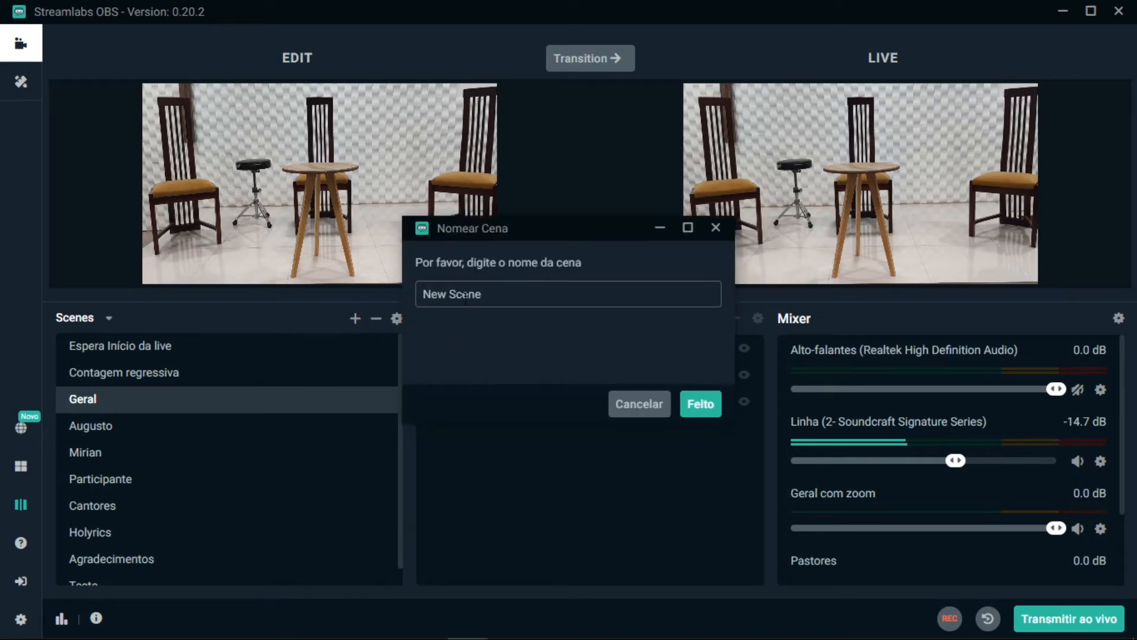
pyautogui.write('testes')
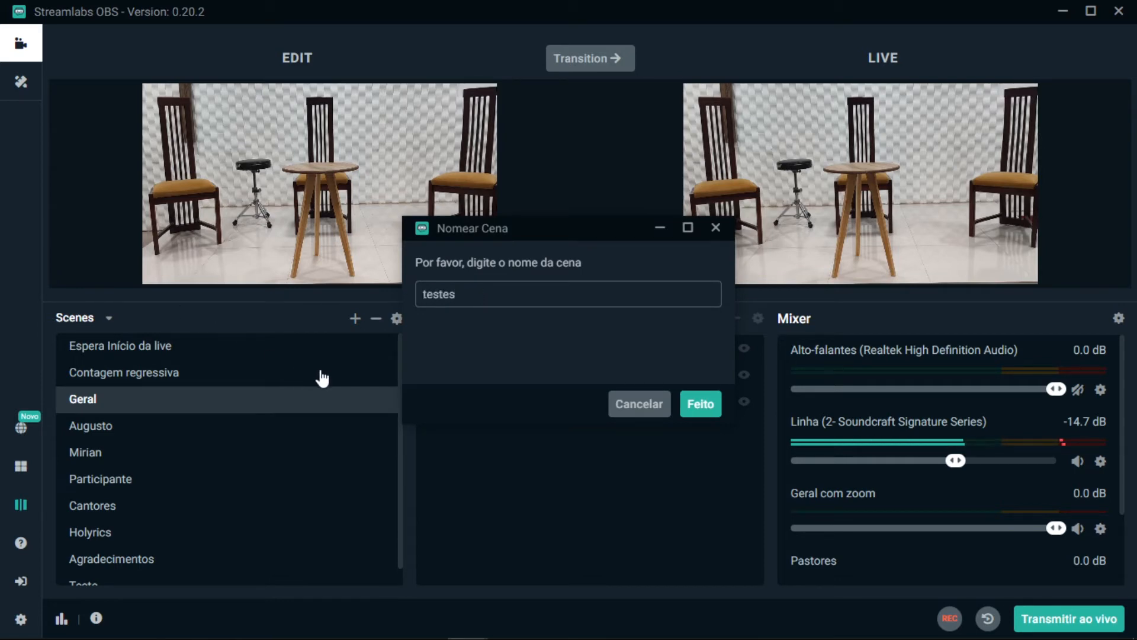
pyautogui.click(708, 405)
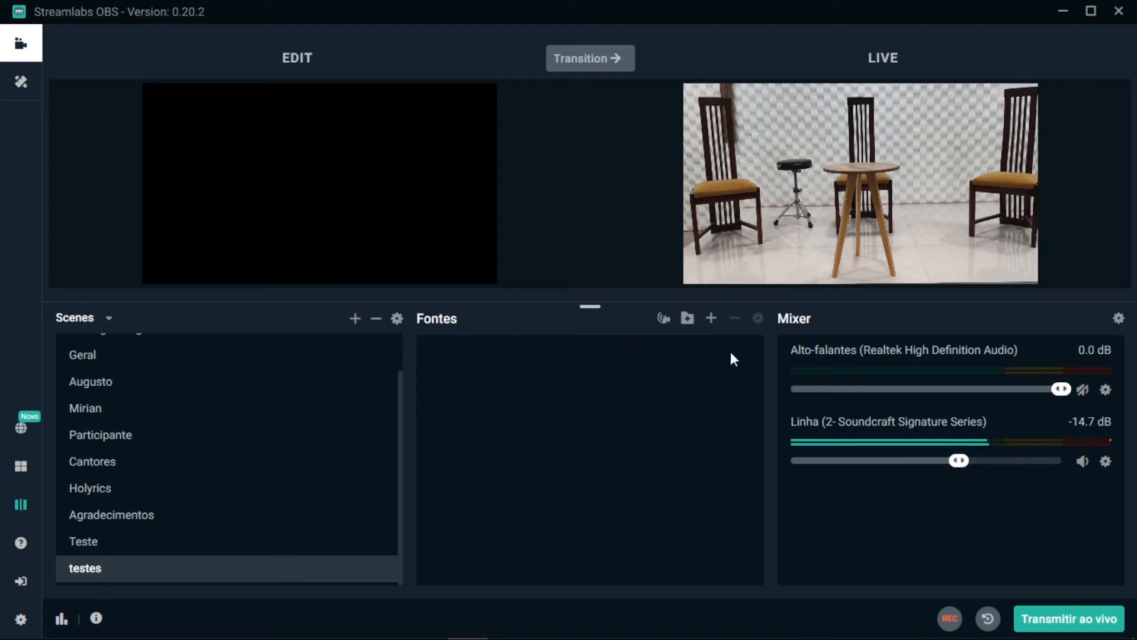
# Add a new video capture device source named teste to the testes scene instead of reusing an existing source
pyautogui.click(711, 318)
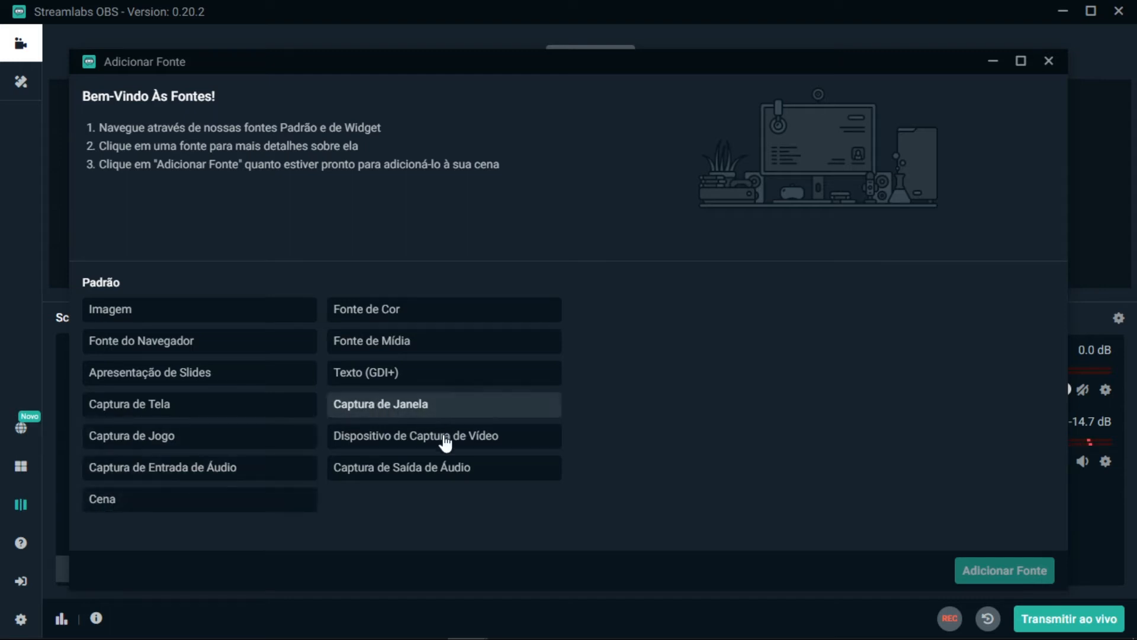
pyautogui.click(403, 440)
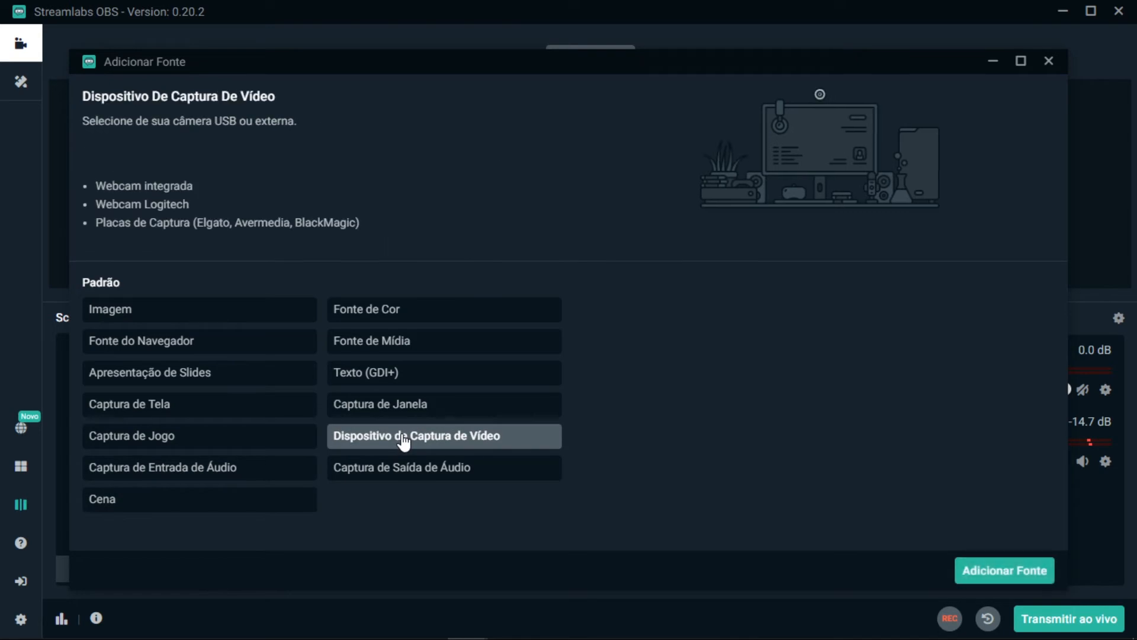
pyautogui.click(1010, 573)
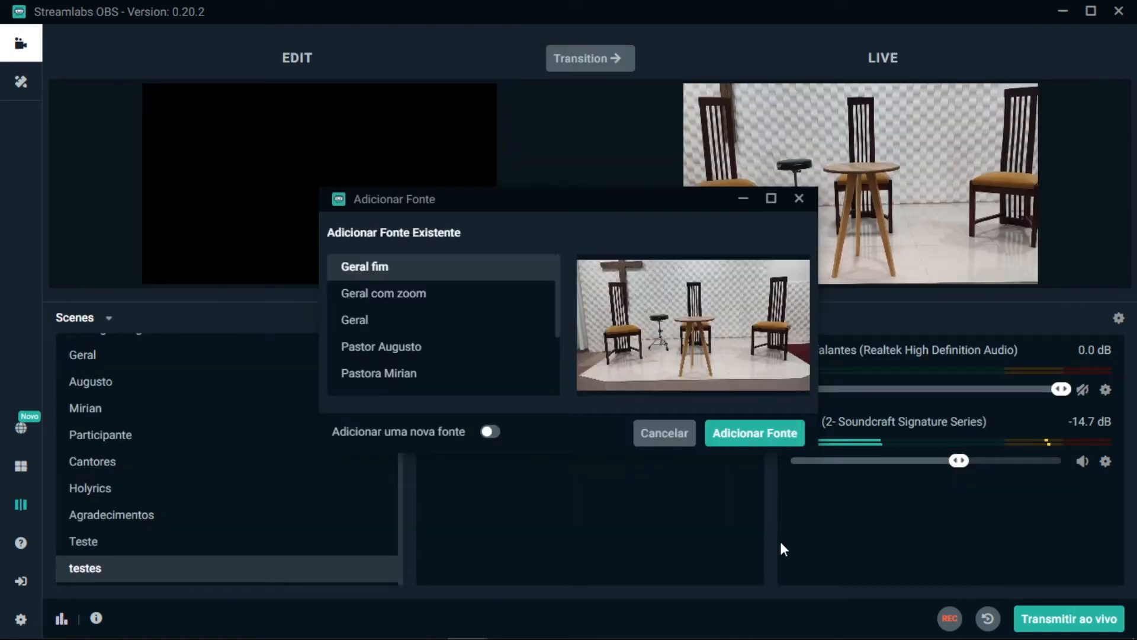
pyautogui.scroll(-3, 414, 317)
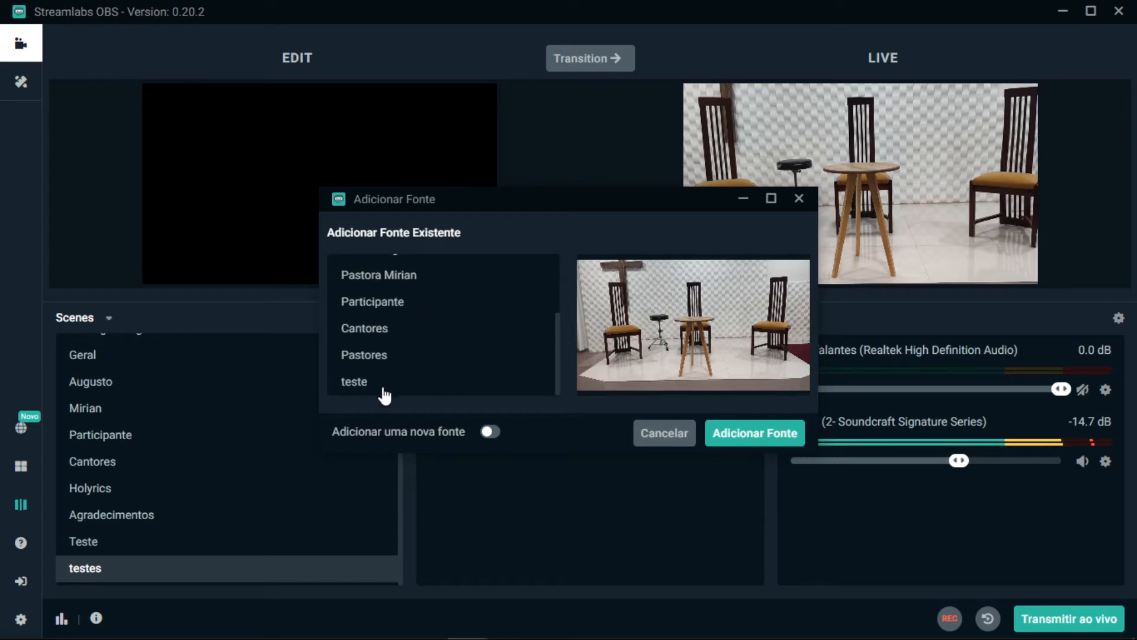
pyautogui.scroll(3, 384, 391)
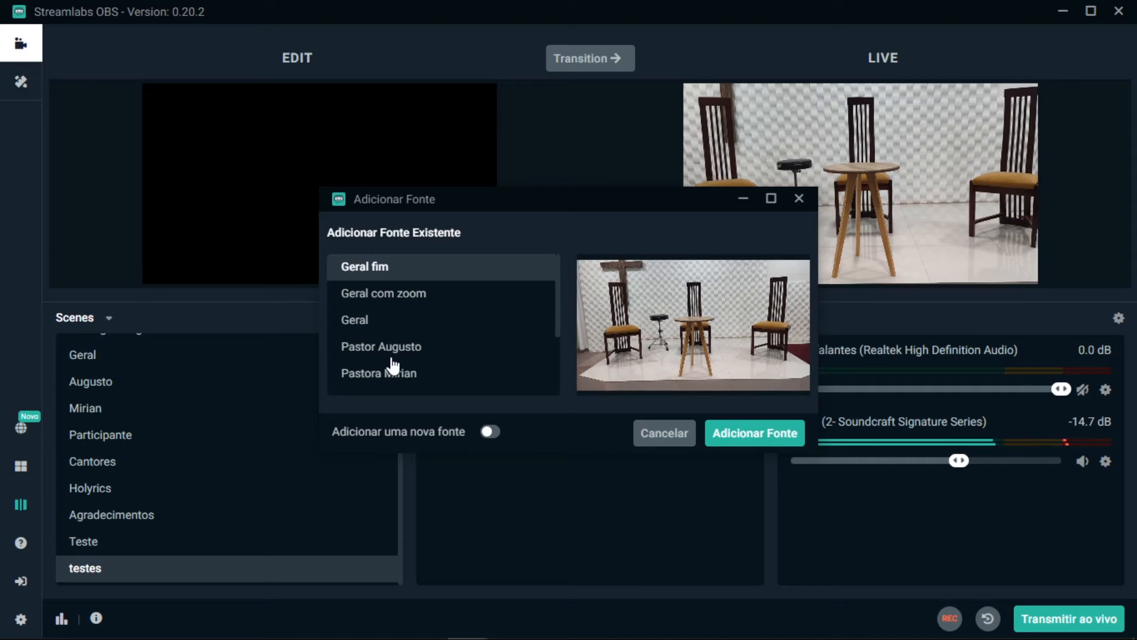
pyautogui.click(497, 438)
pyautogui.tripleClick(485, 294)
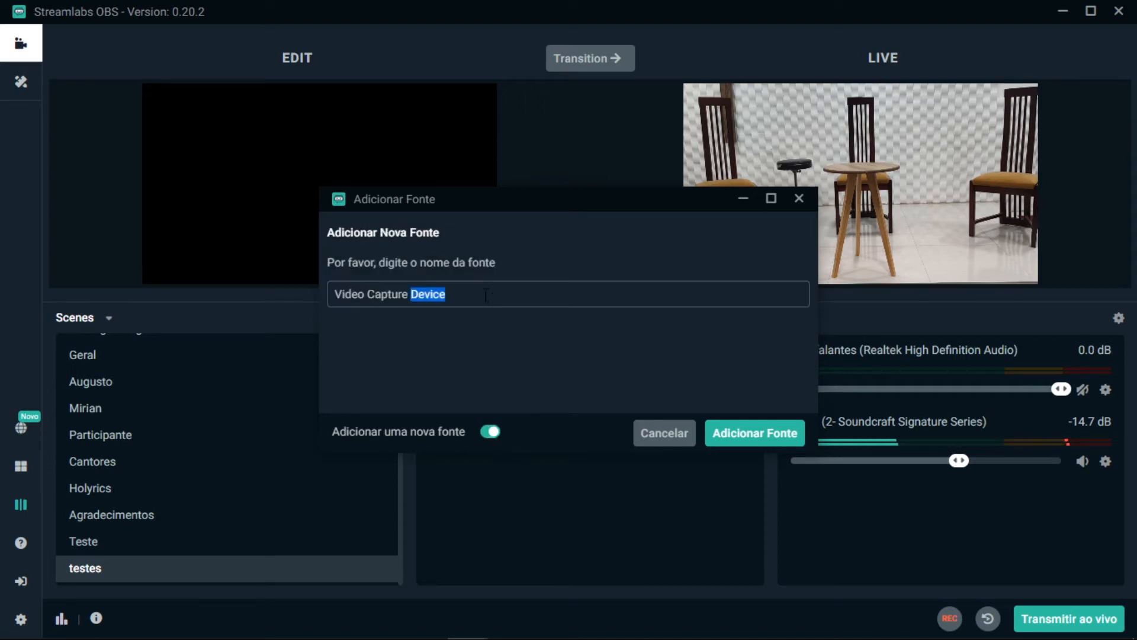
pyautogui.write('teste')
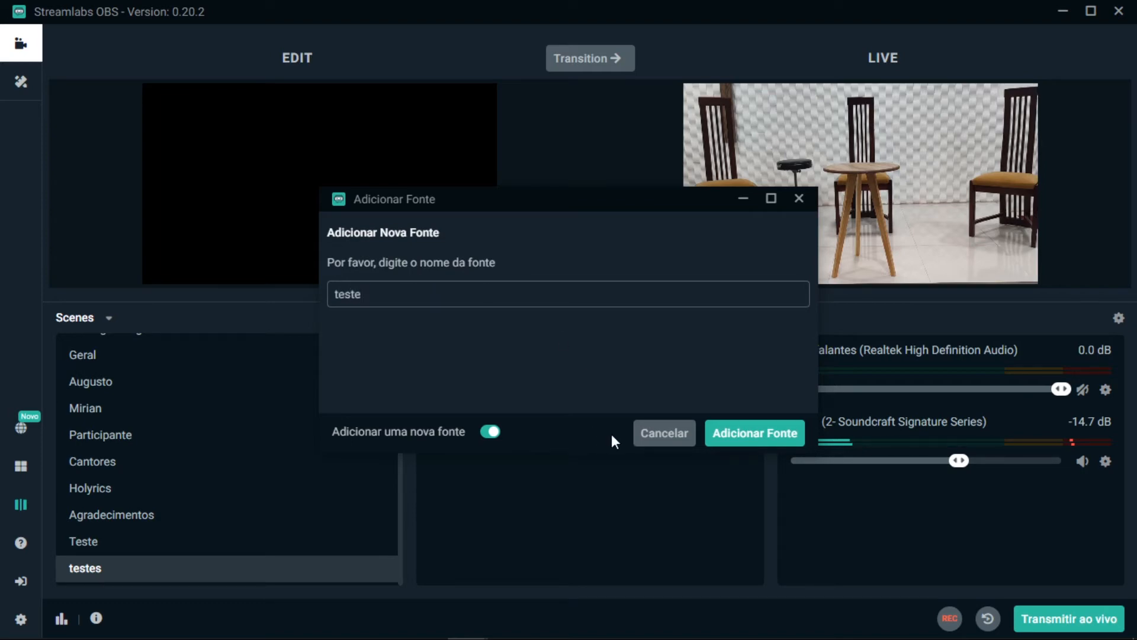
pyautogui.click(747, 434)
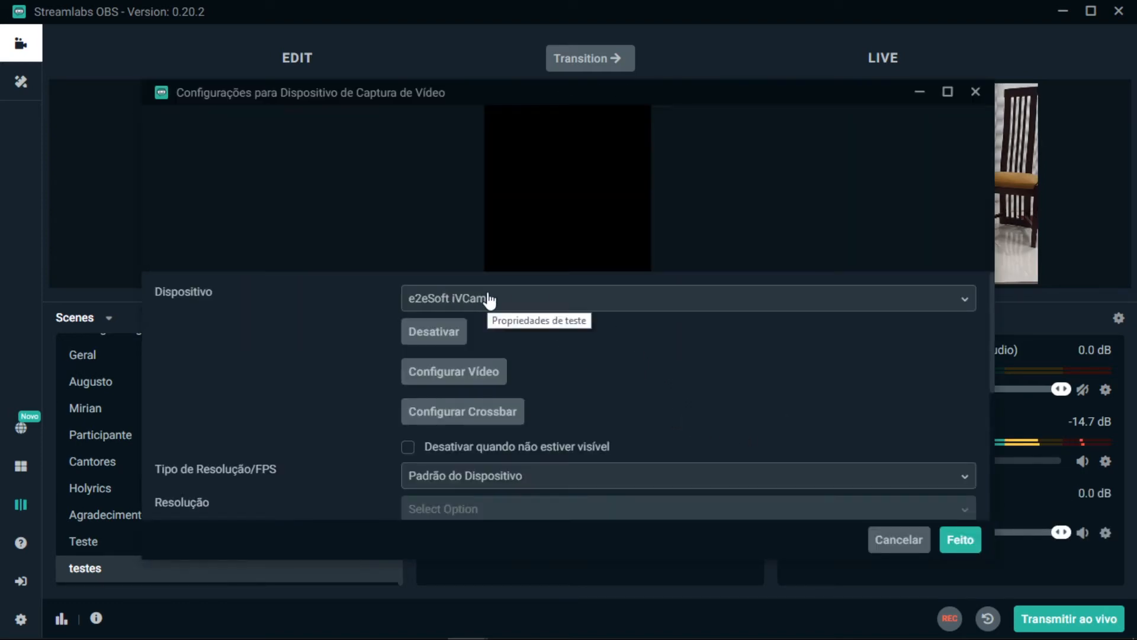
# Set the capture device of the teste source to e2eSoft iVCam #1, review its remaining properties and save them
pyautogui.click(468, 299)
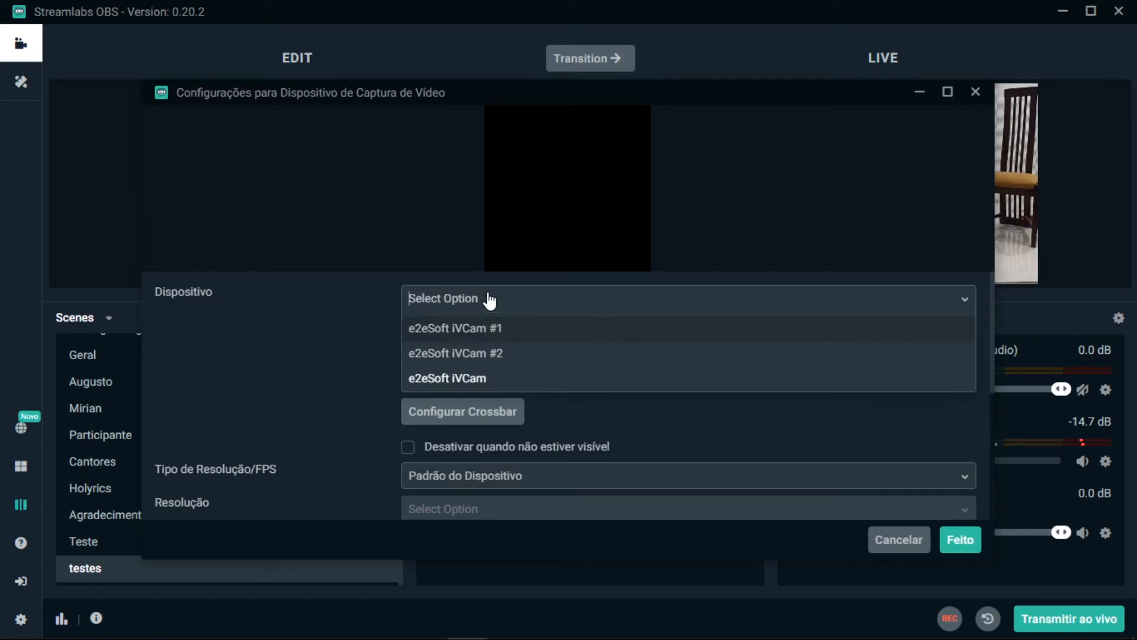
pyautogui.click(474, 330)
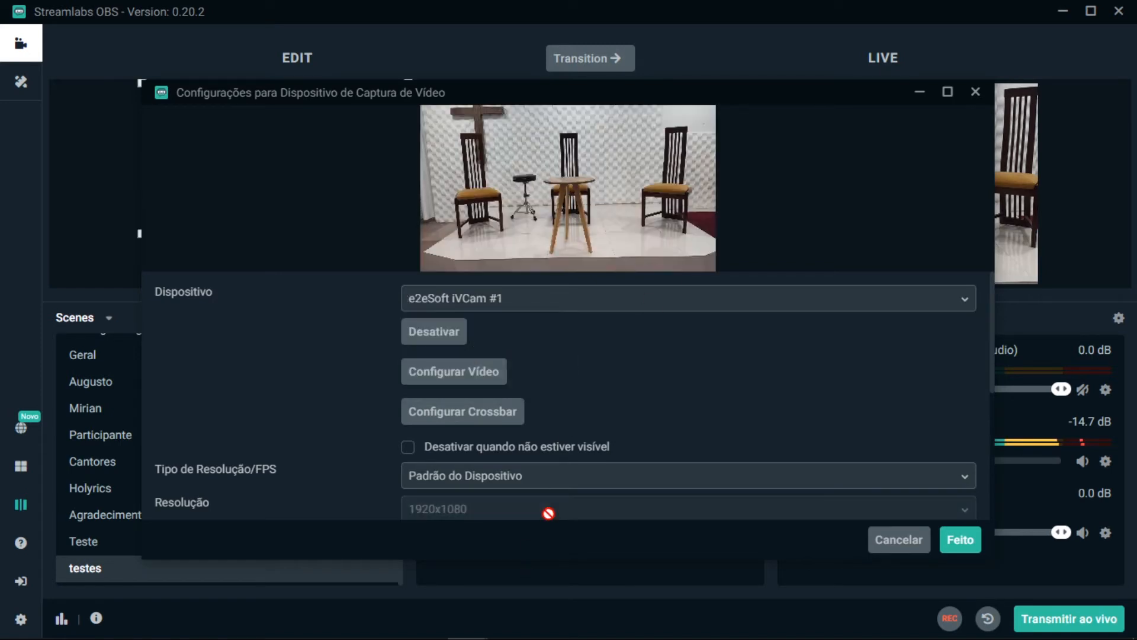
pyautogui.scroll(-4, 764, 379)
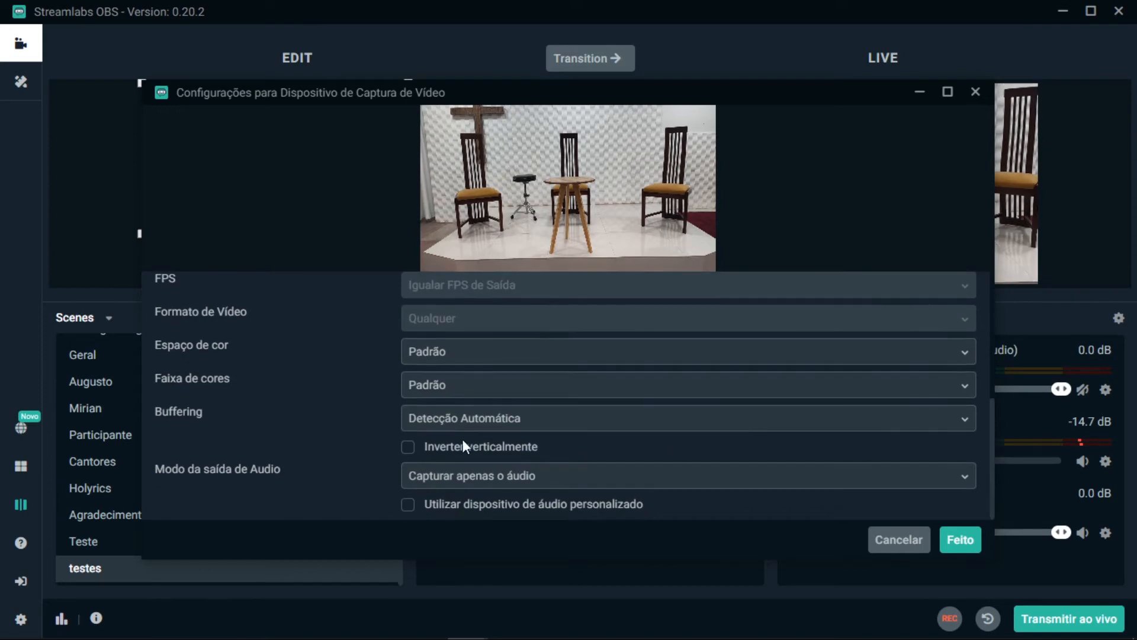
pyautogui.scroll(5, 286, 429)
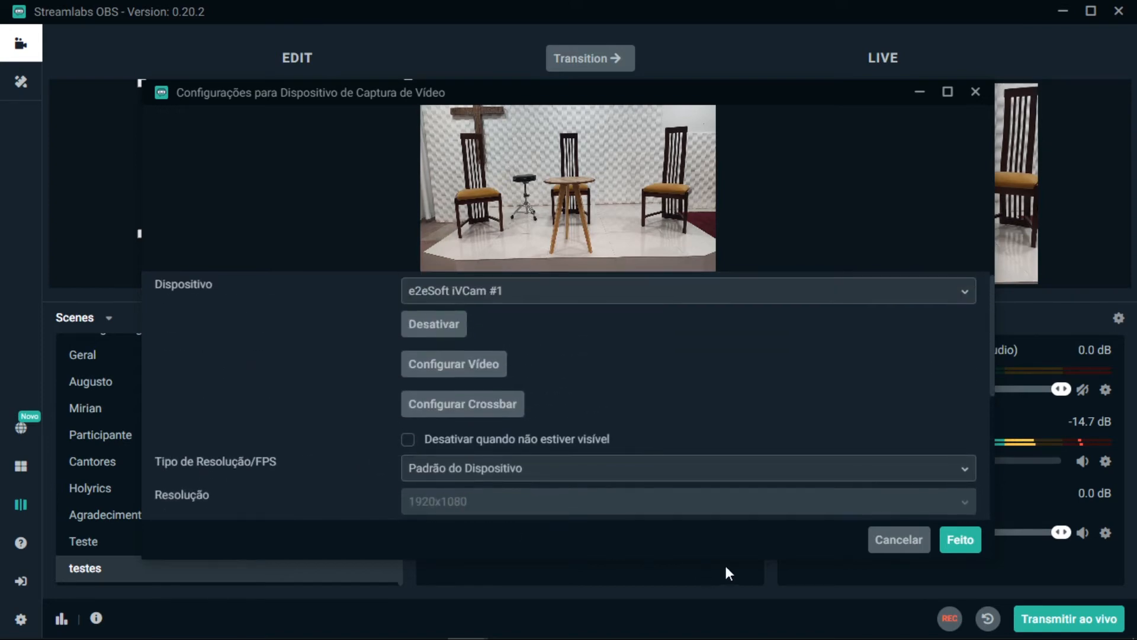
pyautogui.click(967, 548)
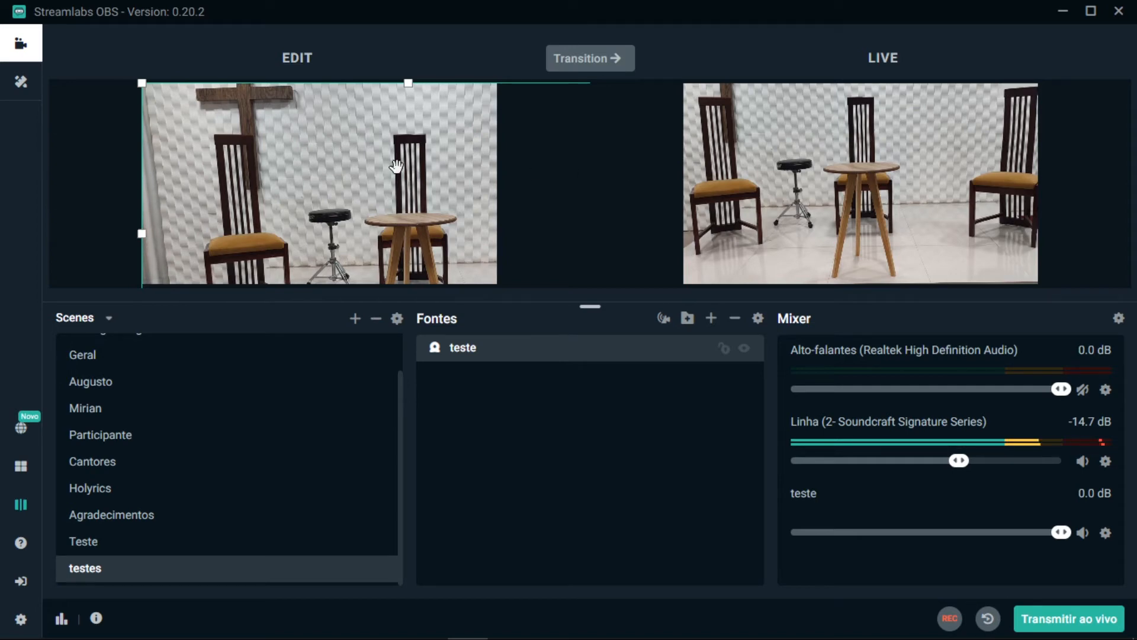
# Fit the teste source to the screen with the transform options
pyautogui.rightClick(498, 359)
pyautogui.moveTo(640, 276)
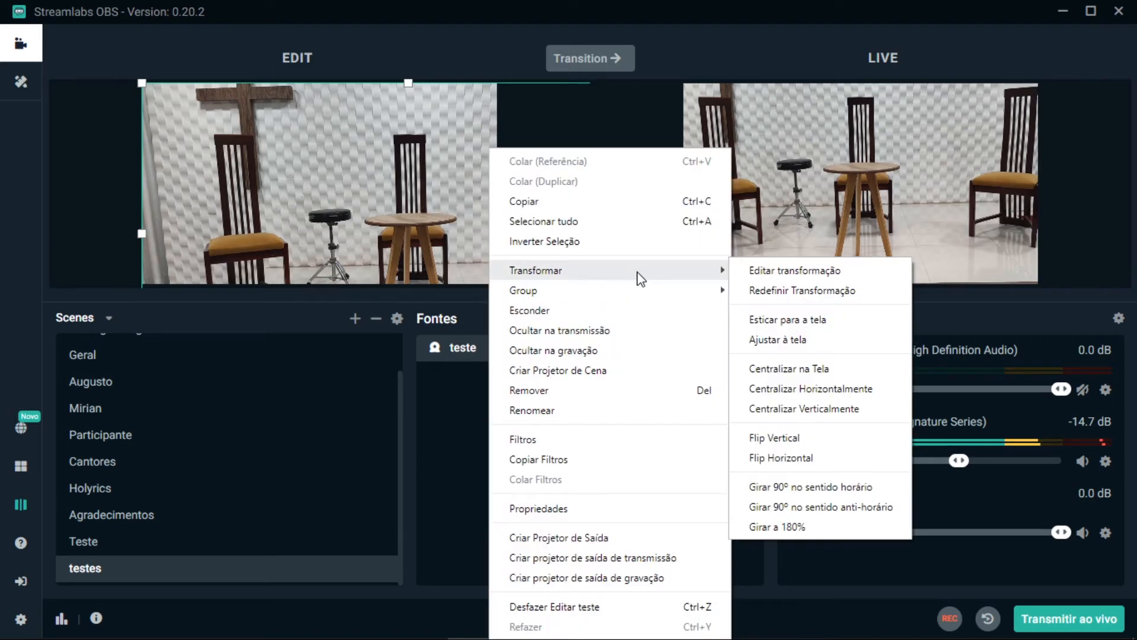
pyautogui.click(790, 340)
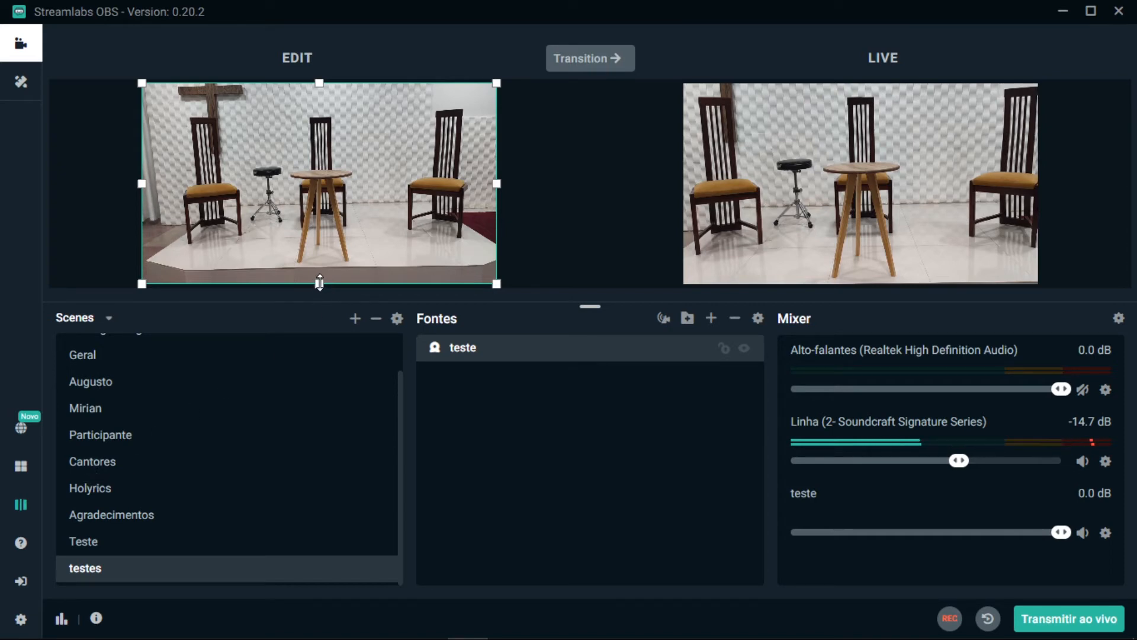
# Crop all four sides of the teste source, leaving margins of about 64 px above, 327 px below, 392 px left and 386 px right
pyautogui.moveTo(320, 282); pyautogui.dragTo(320, 193)
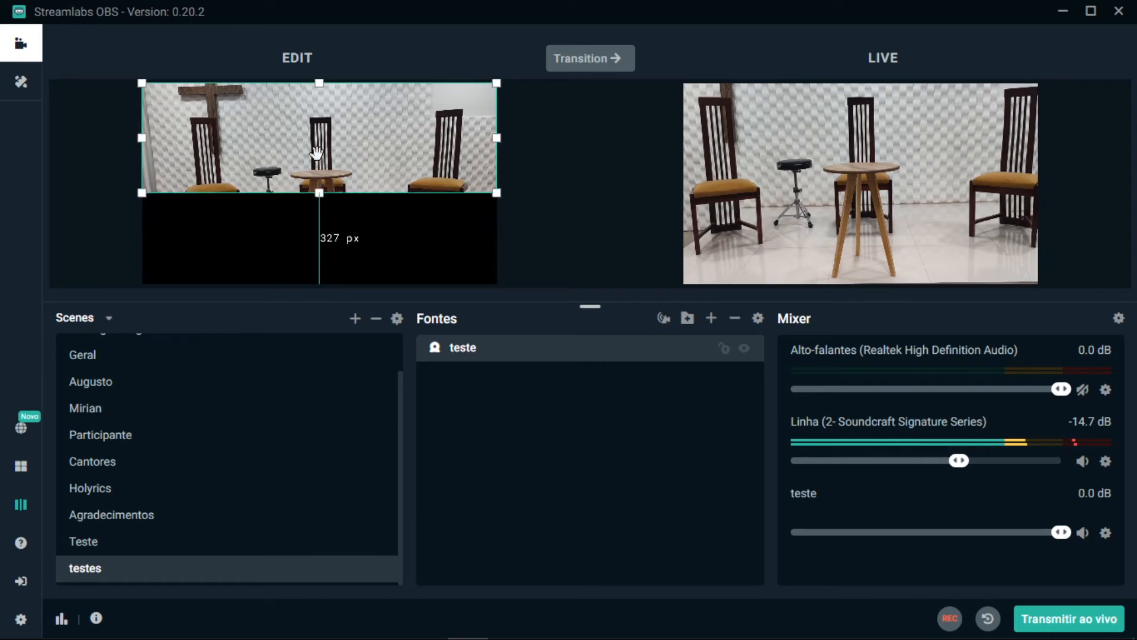
pyautogui.moveTo(320, 86); pyautogui.dragTo(319, 104)
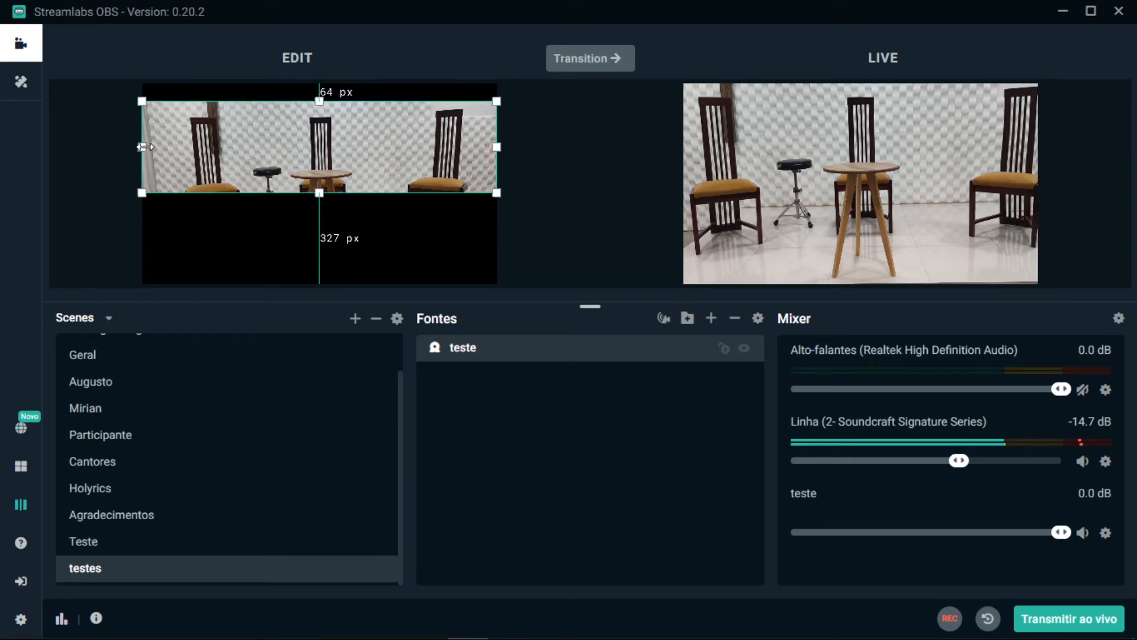
pyautogui.moveTo(145, 147); pyautogui.dragTo(251, 154)
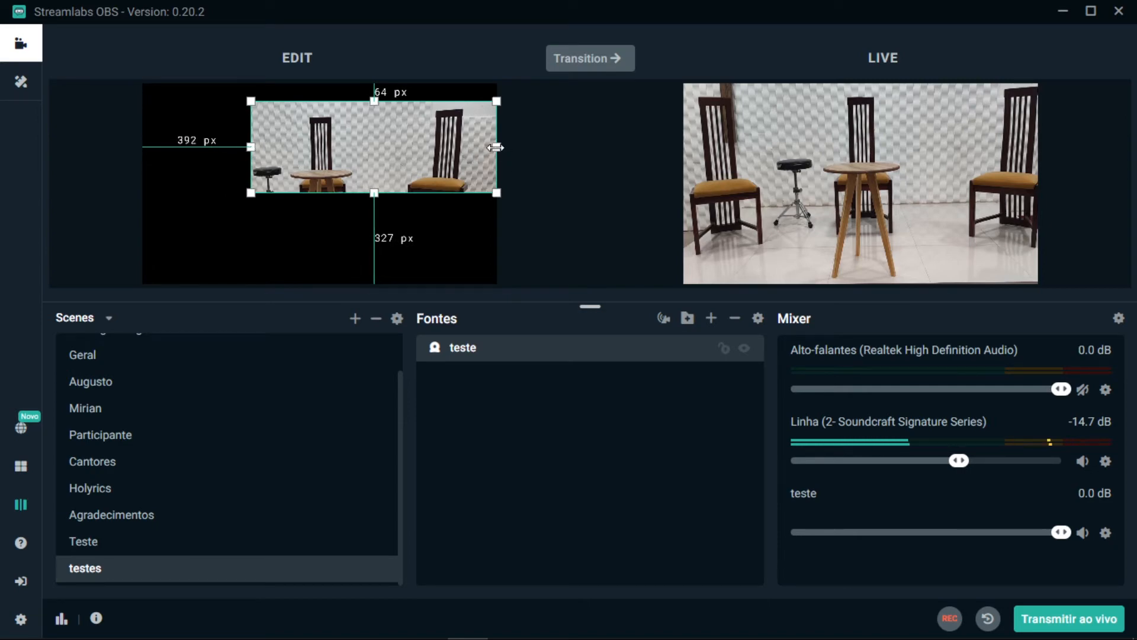
pyautogui.moveTo(497, 147); pyautogui.dragTo(389, 157)
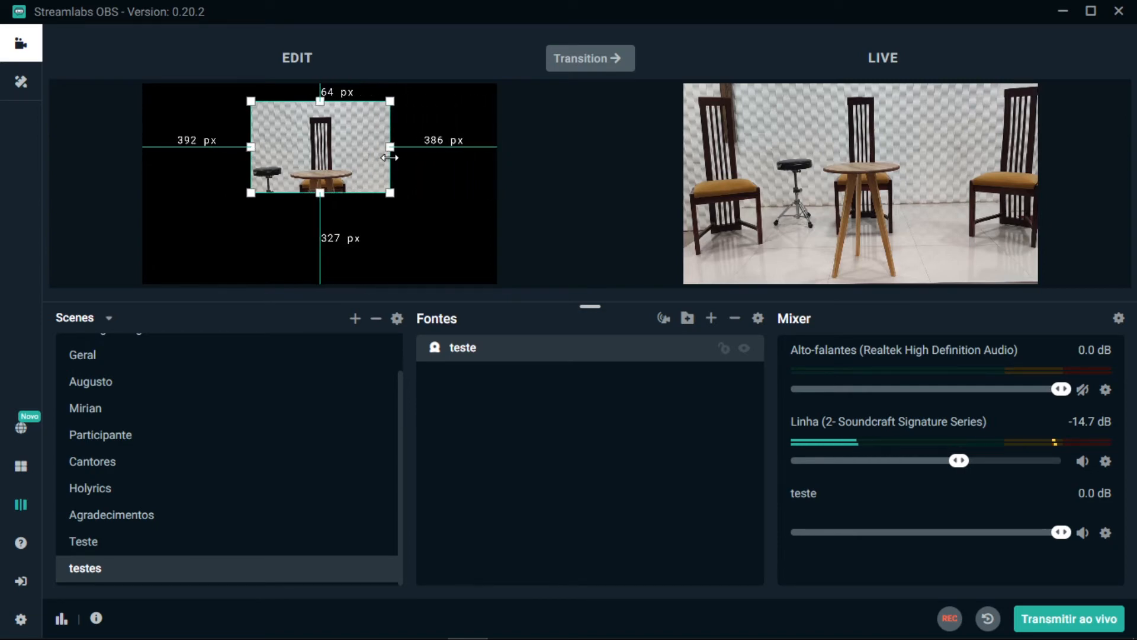
# Fit the cropped teste source to the screen and extend its left and right edges to fill the canvas width
pyautogui.rightClick(292, 148)
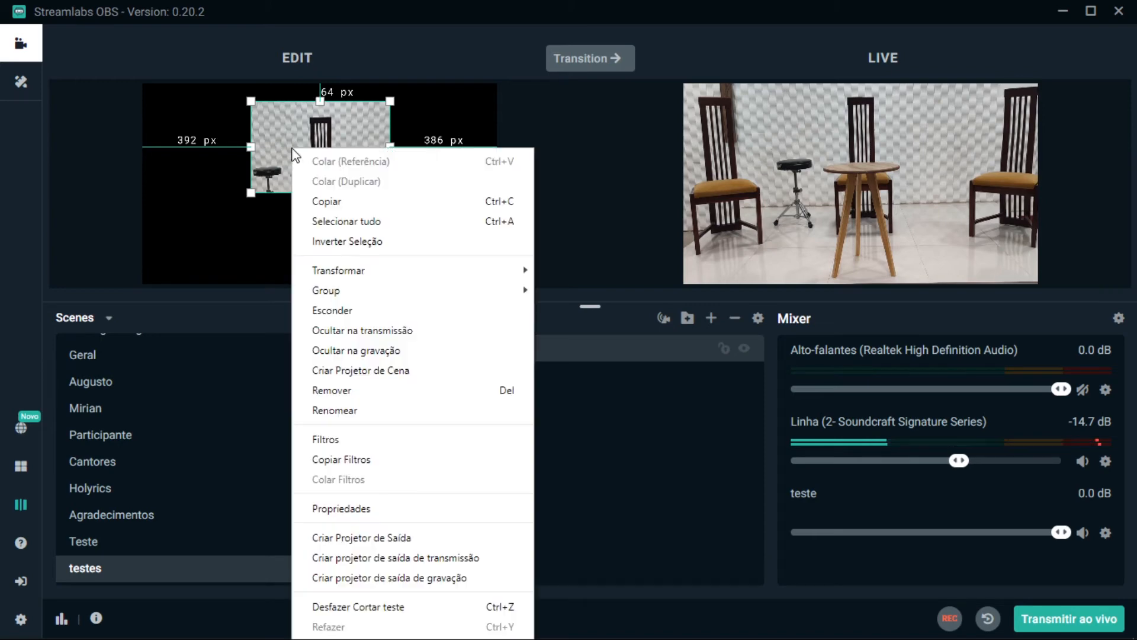
pyautogui.moveTo(472, 271)
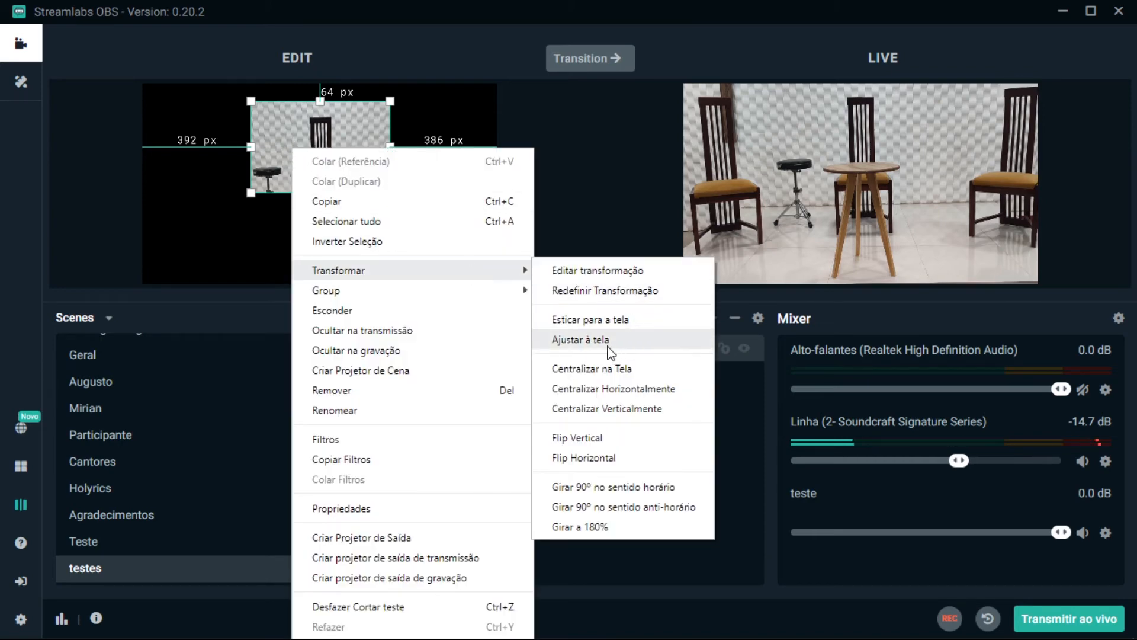
pyautogui.click(610, 321)
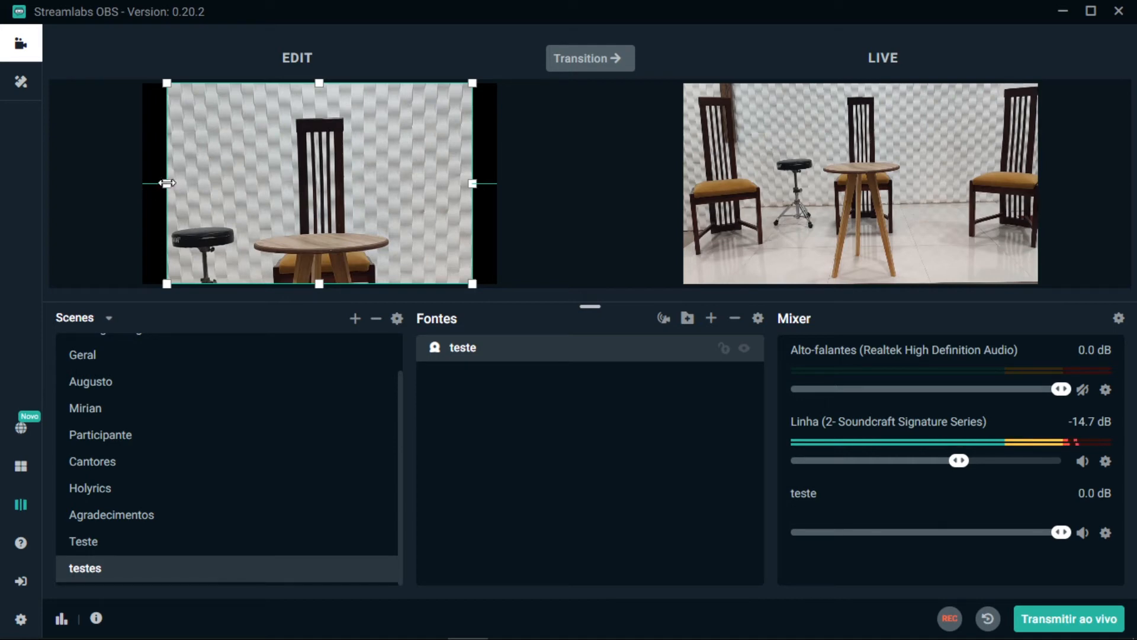
pyautogui.moveTo(166, 184); pyautogui.dragTo(140, 183)
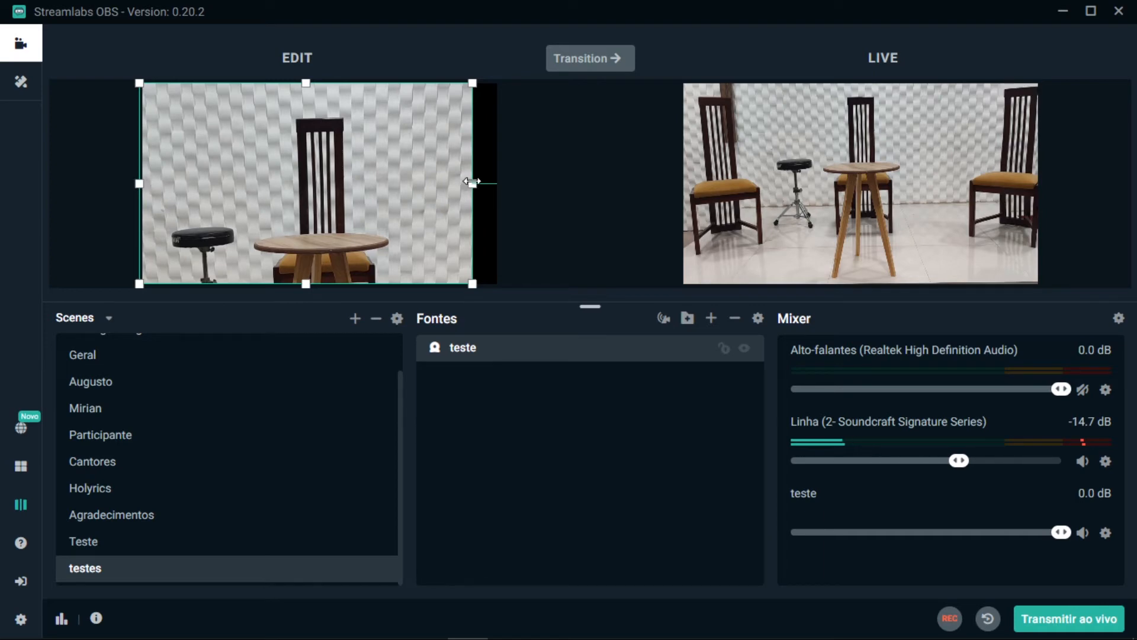
pyautogui.moveTo(472, 183); pyautogui.dragTo(507, 201)
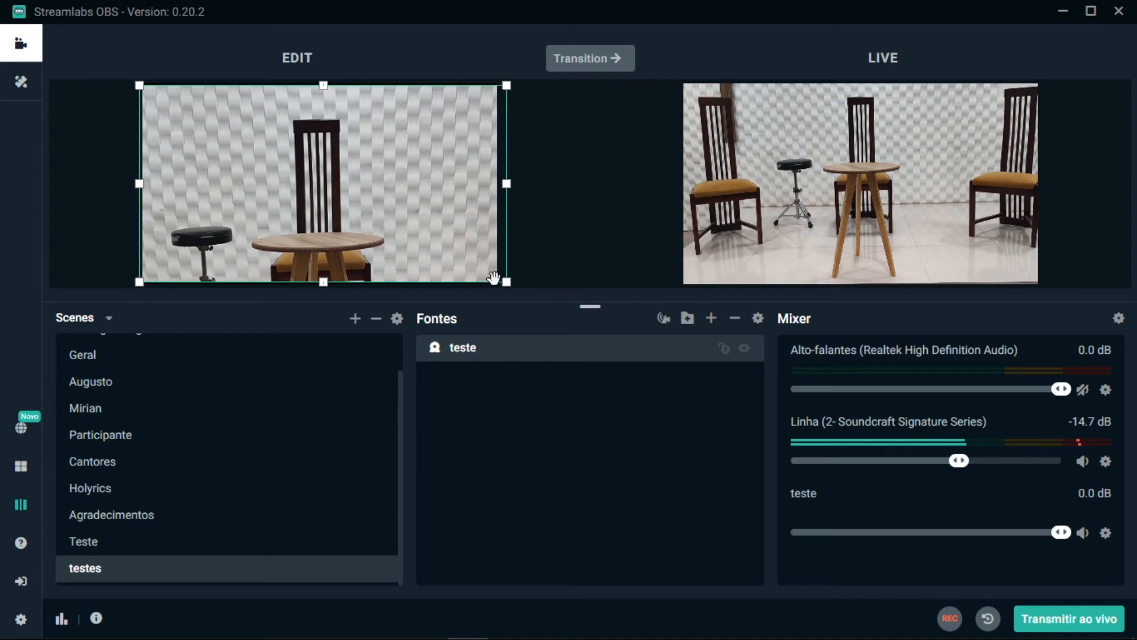
# Lock the teste source against editing and unlock it again
pyautogui.click(725, 349)
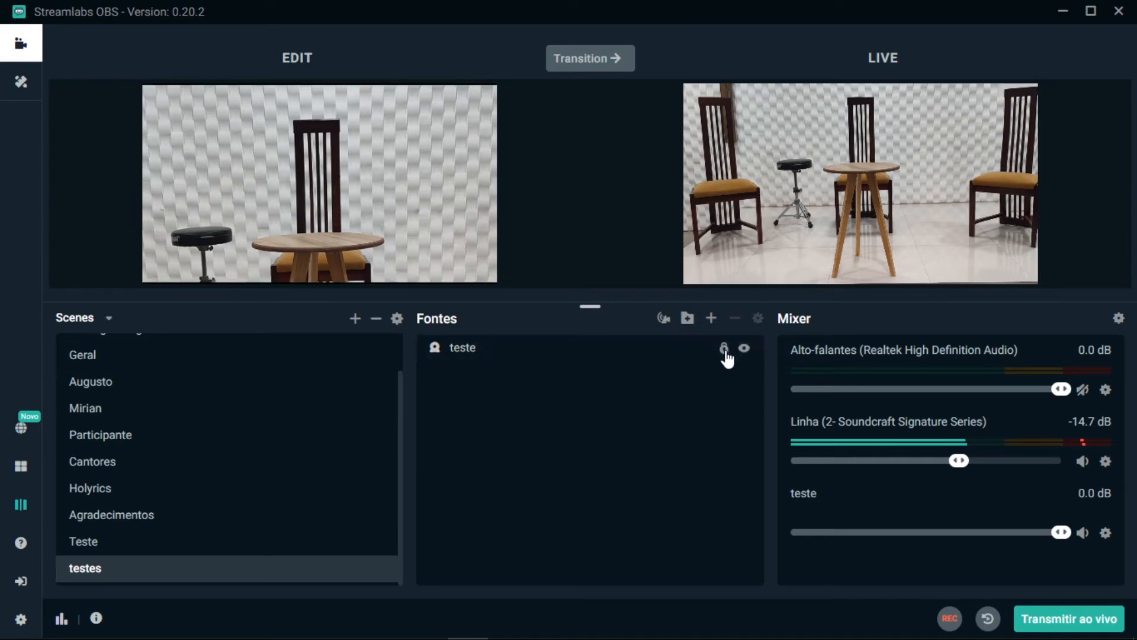
pyautogui.click(725, 354)
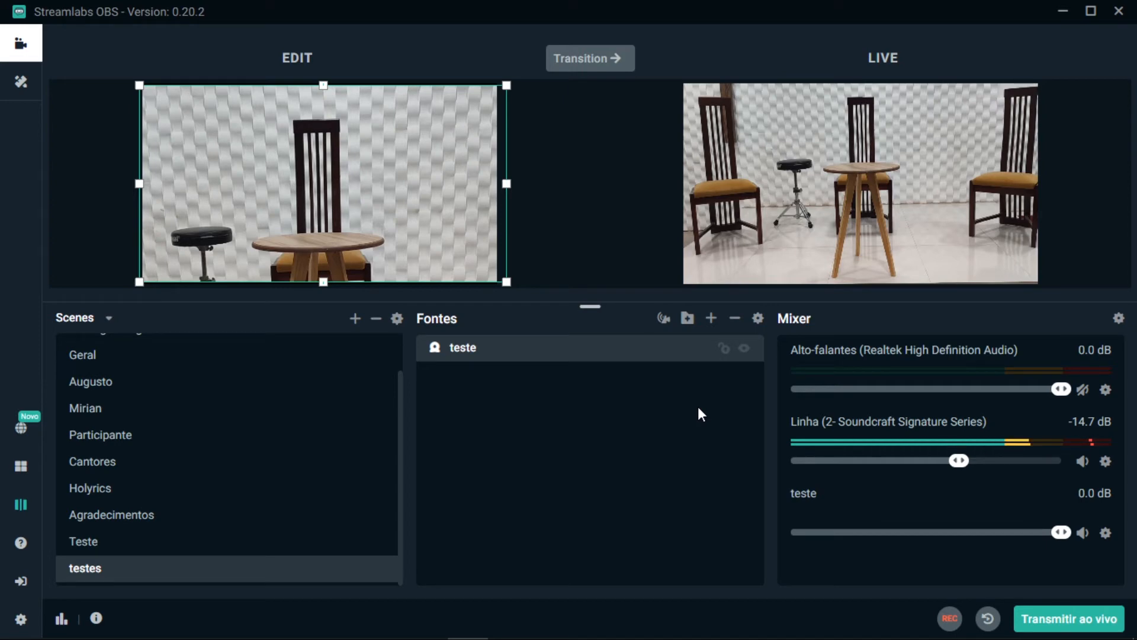
# Transition the Espera Início da live scene to the live output, followed by the Contagem regressiva scene
pyautogui.scroll(2, 288, 419)
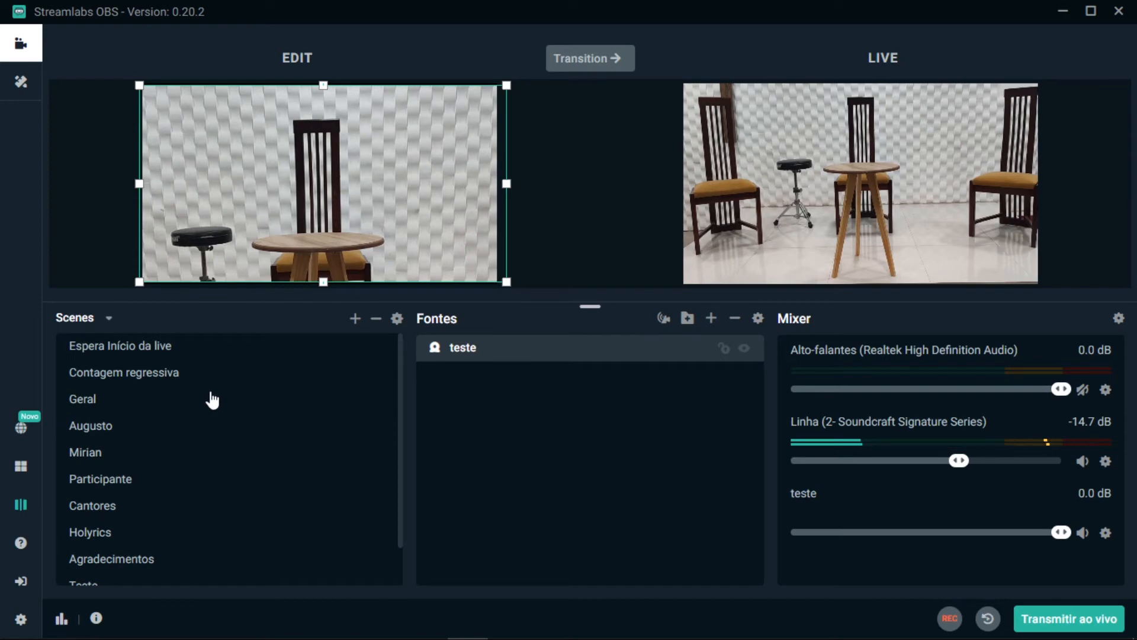
pyautogui.click(141, 355)
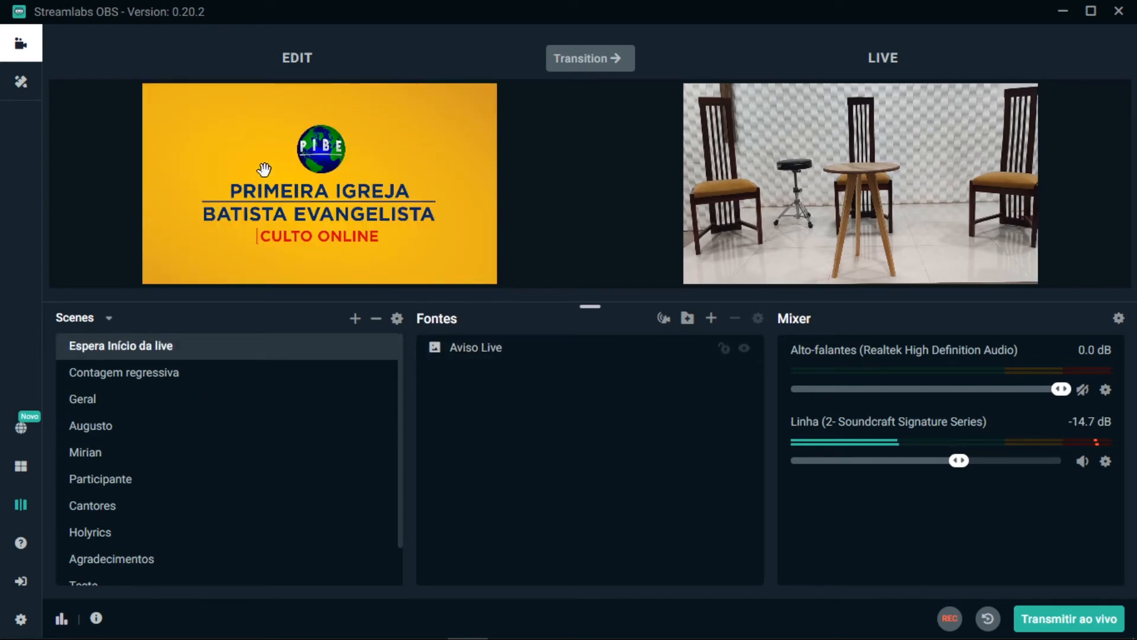
pyautogui.click(601, 67)
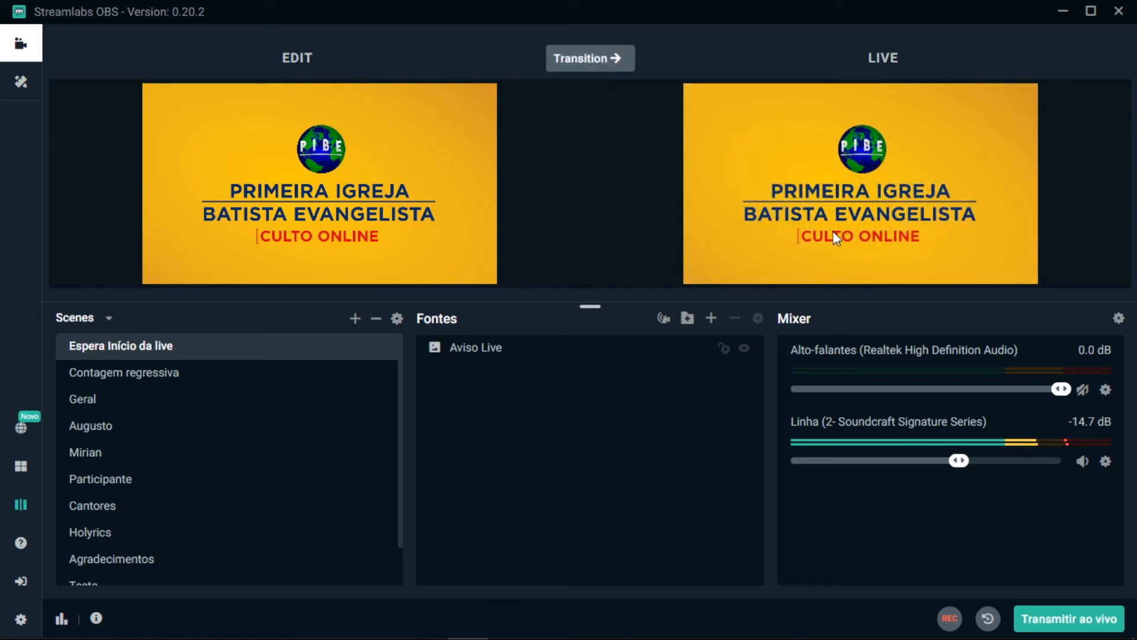
pyautogui.click(142, 375)
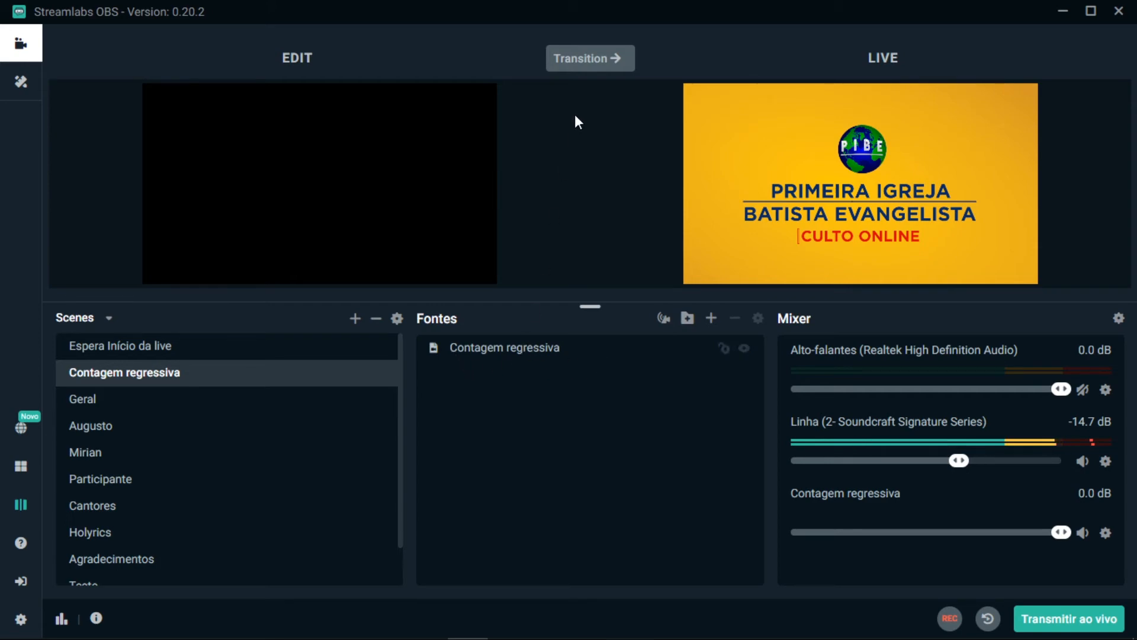
pyautogui.click(574, 61)
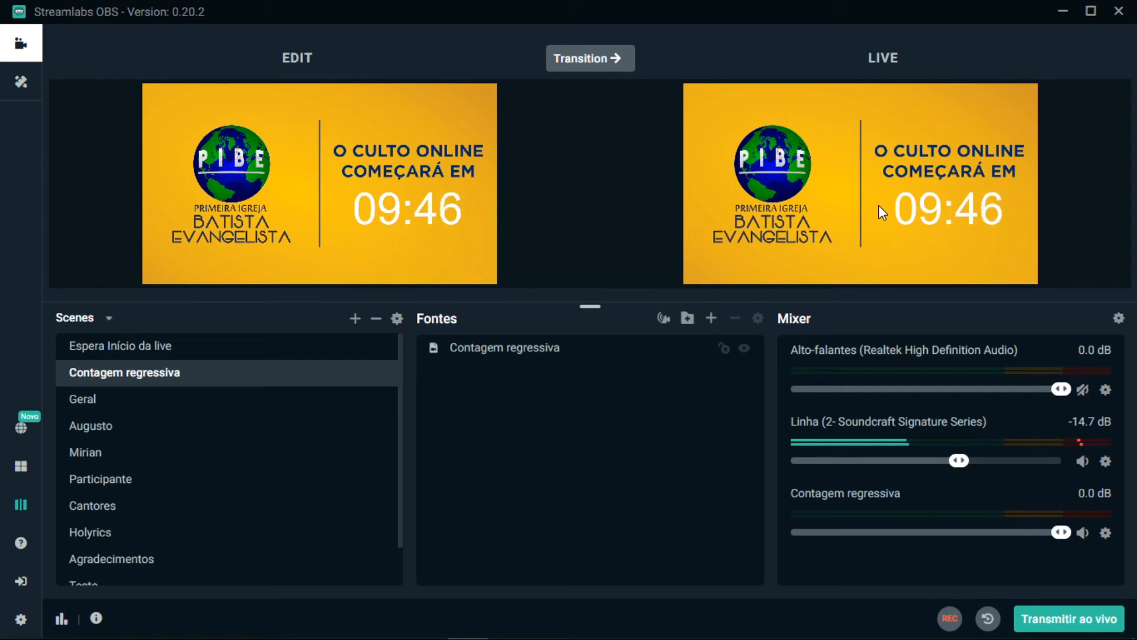
# Return the live output to the Espera Início da live scene
pyautogui.click(230, 348)
pyautogui.click(231, 375)
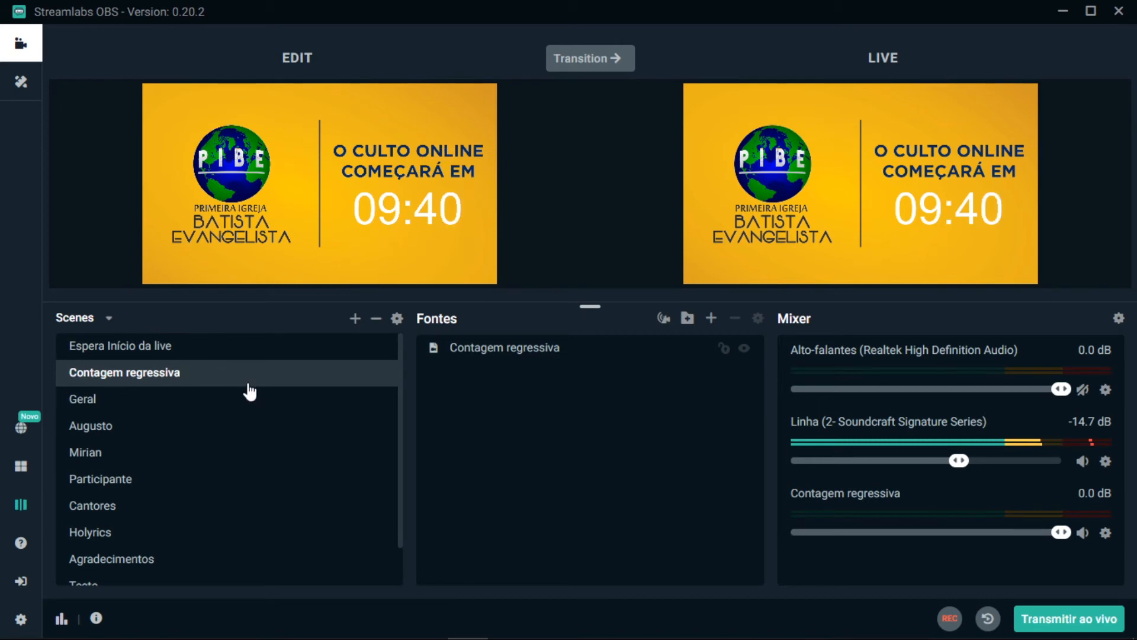
pyautogui.click(224, 352)
pyautogui.click(601, 59)
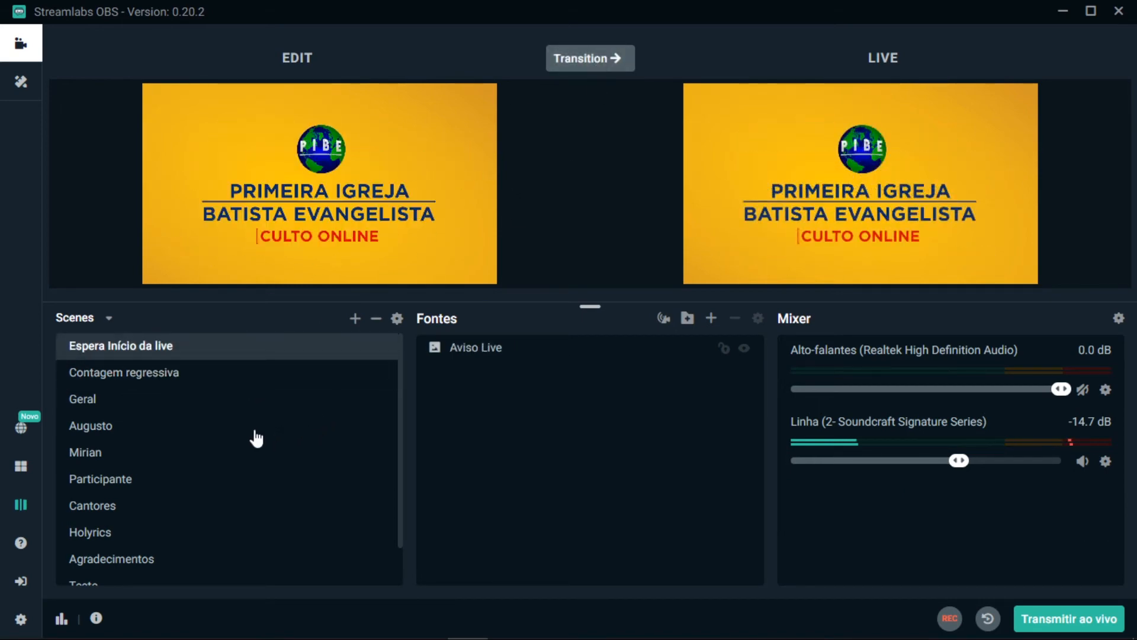
# Preview the Contagem regressiva, Geral, two individual speaker scenes and Holyrics in the edit view without sending them live
pyautogui.click(185, 375)
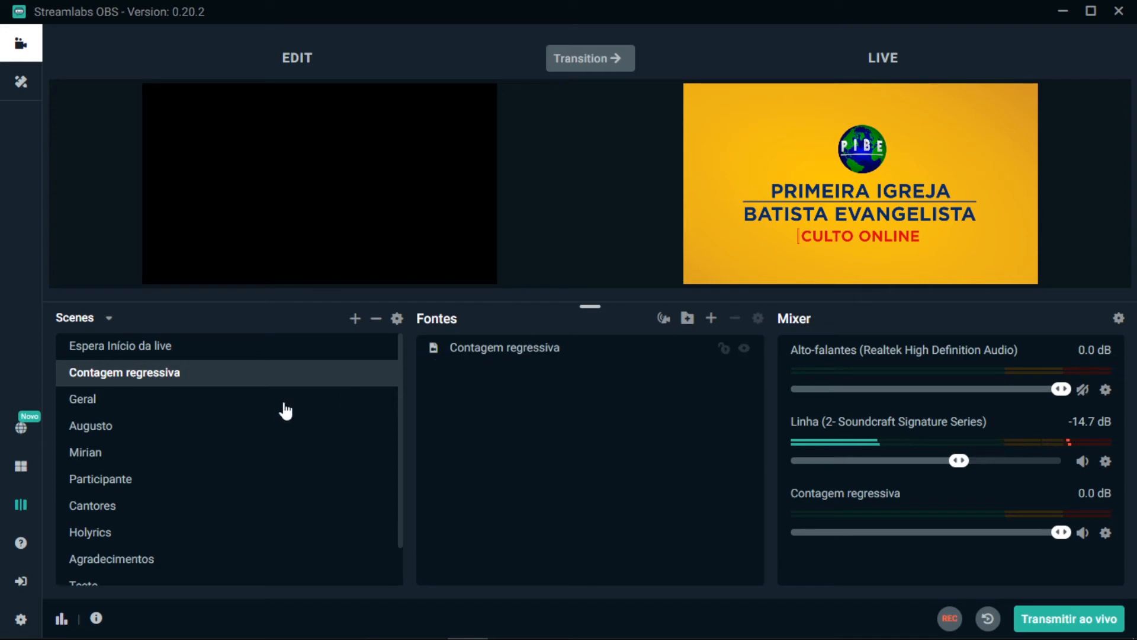
pyautogui.click(70, 407)
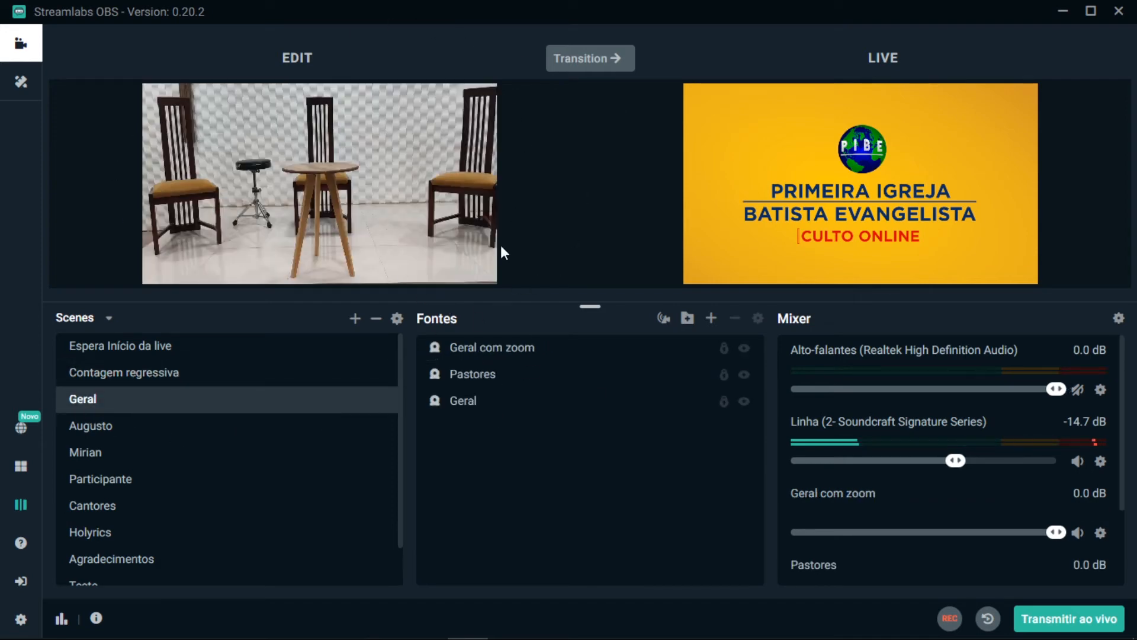
pyautogui.click(83, 435)
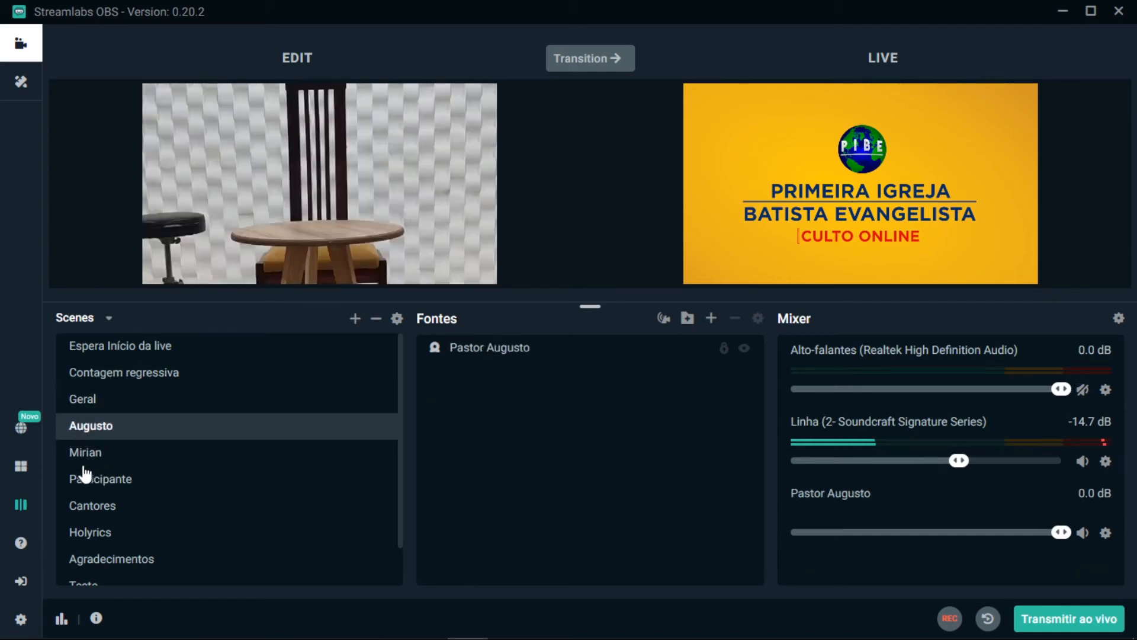
pyautogui.click(85, 465)
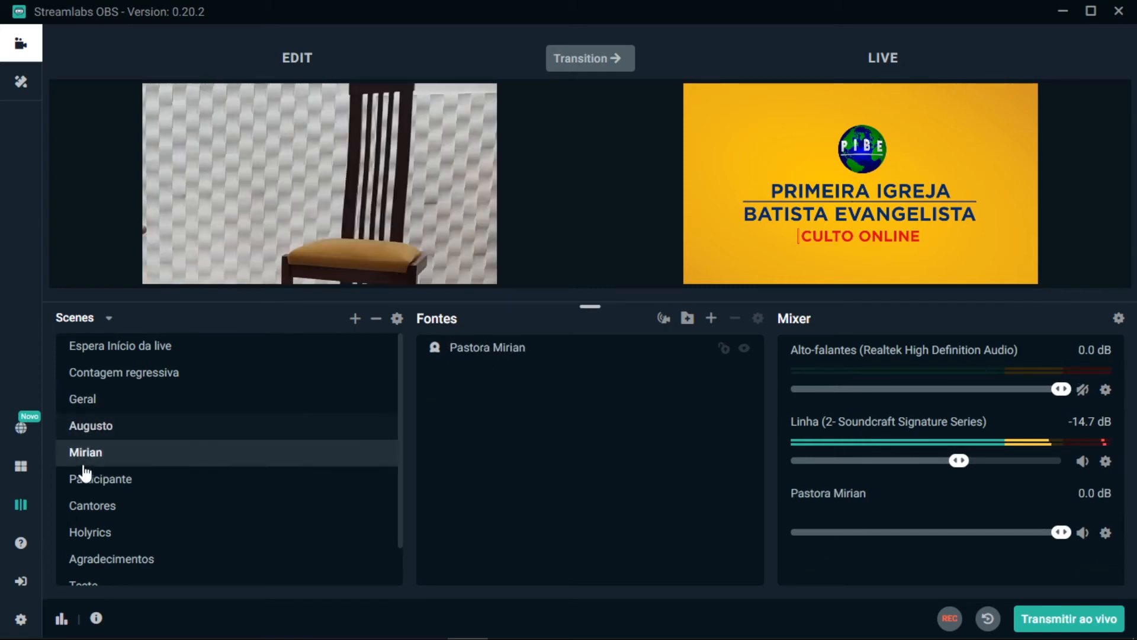
pyautogui.click(110, 430)
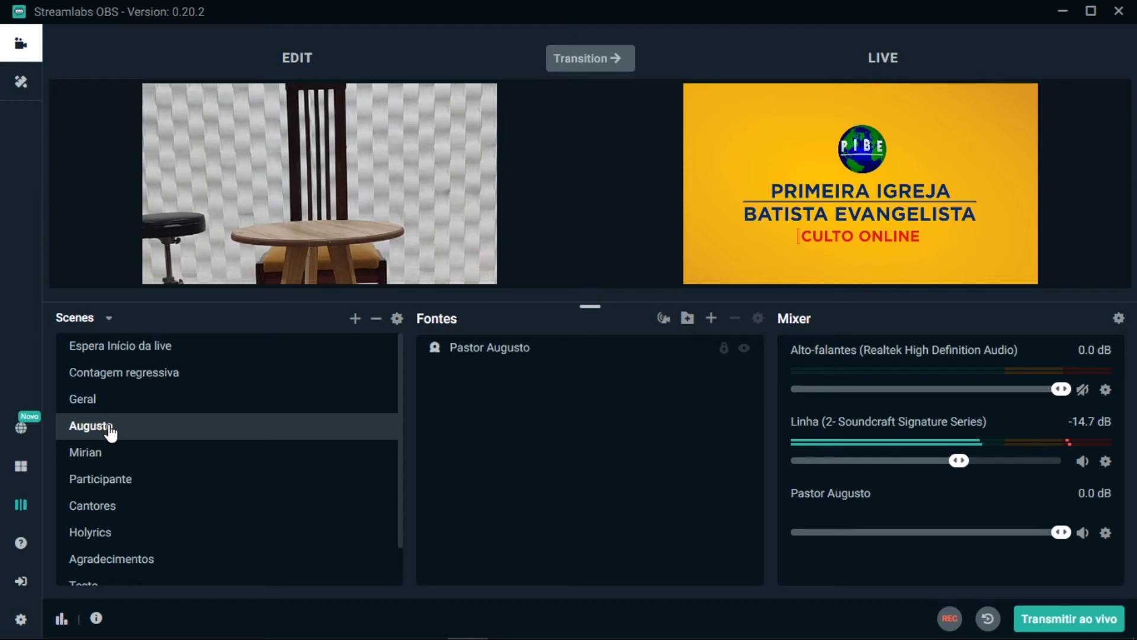
pyautogui.scroll(-2, 121, 480)
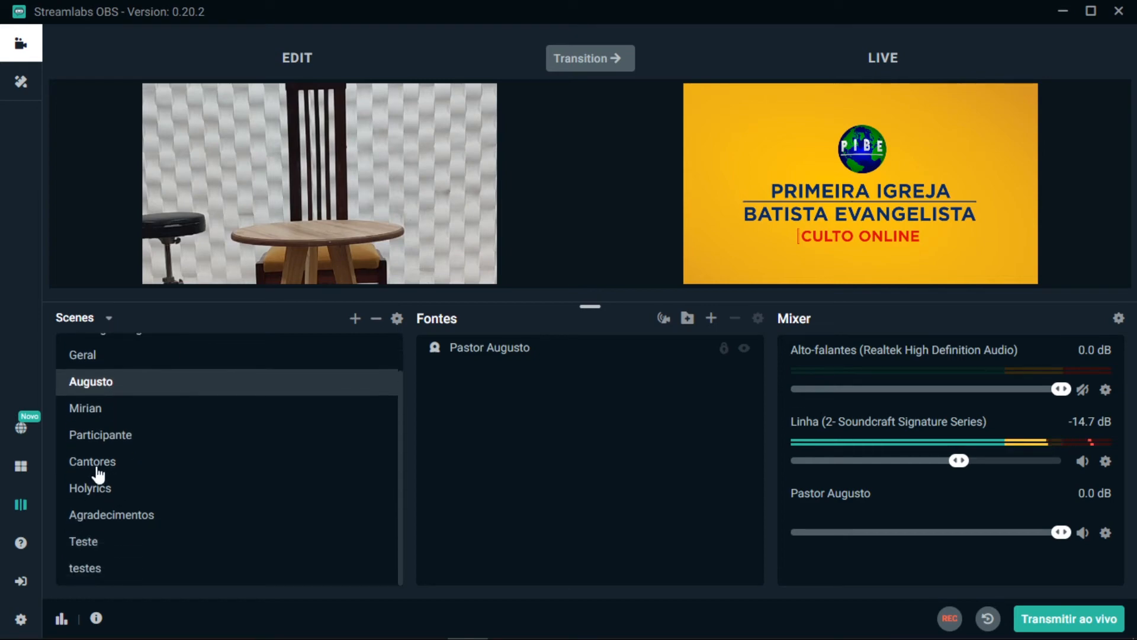
pyautogui.click(87, 494)
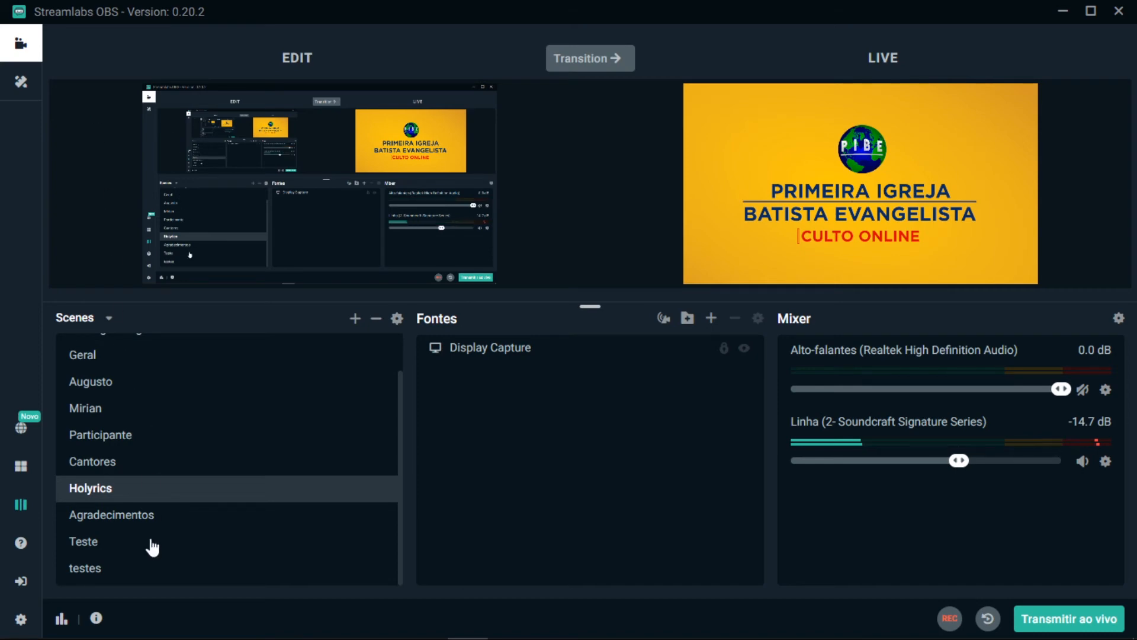
# Show the Geral fim source in the Agradecimentos scene and transition that scene to the live output
pyautogui.click(120, 523)
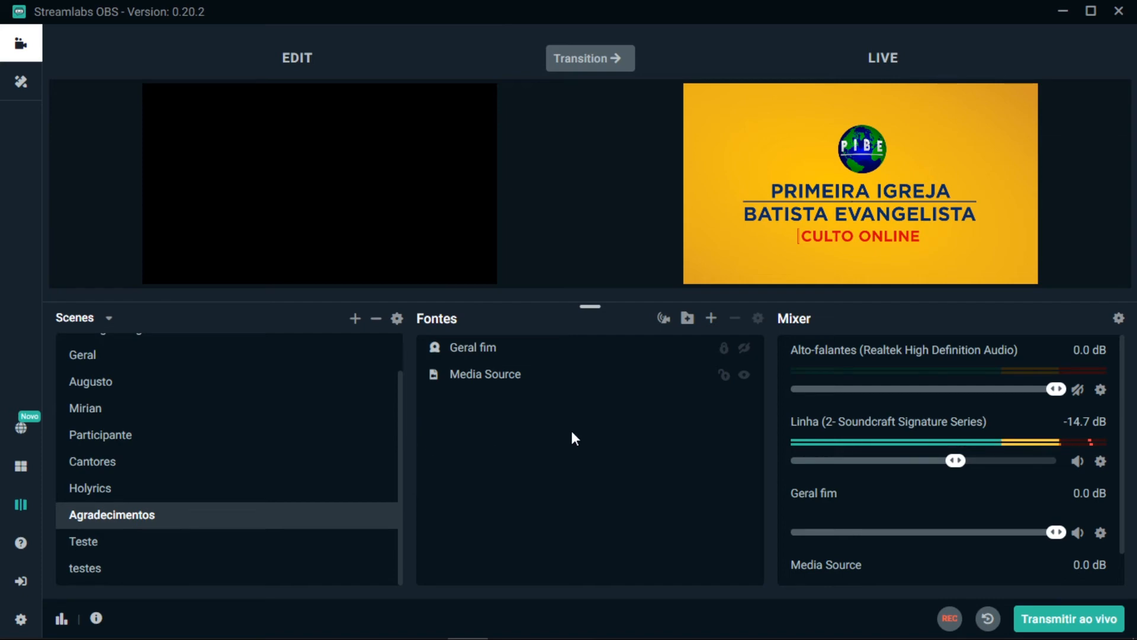
pyautogui.click(745, 349)
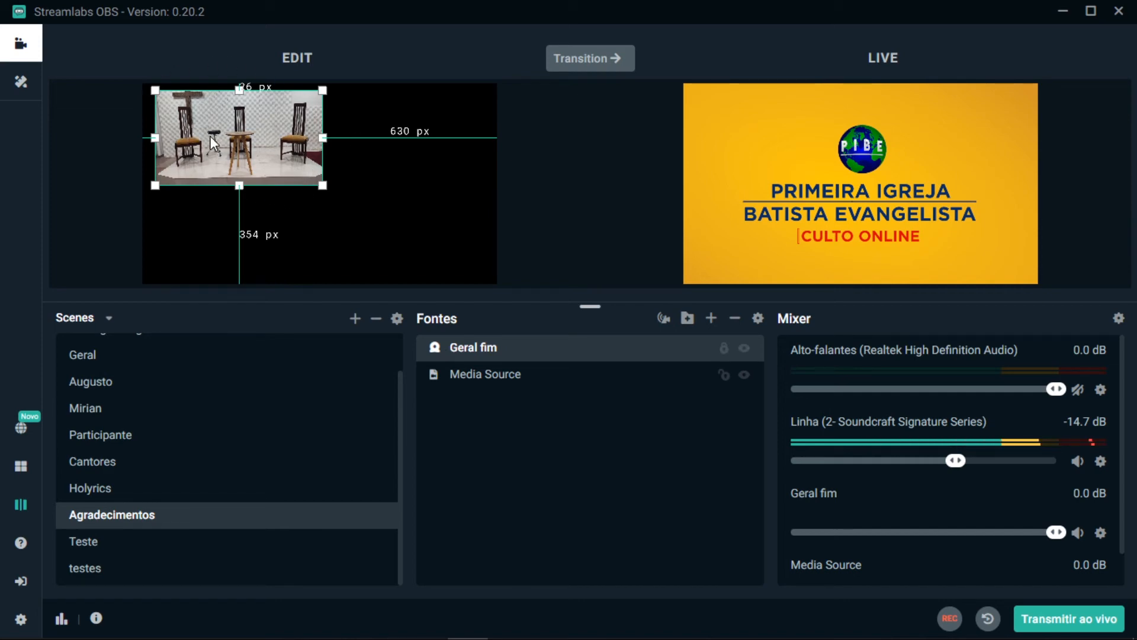
pyautogui.click(522, 384)
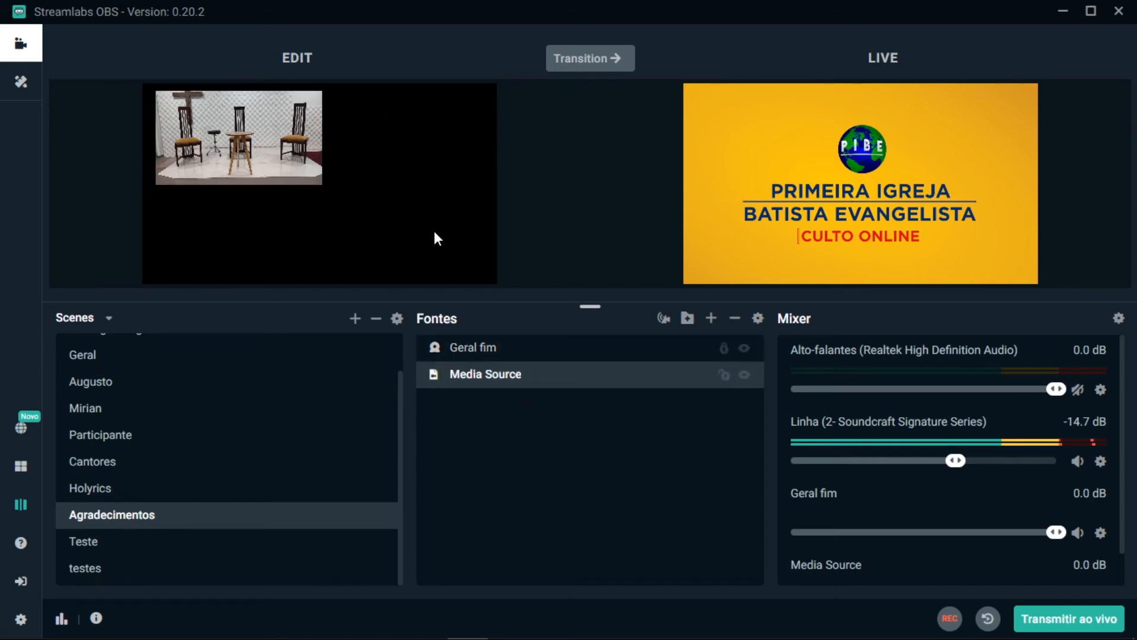
pyautogui.click(590, 59)
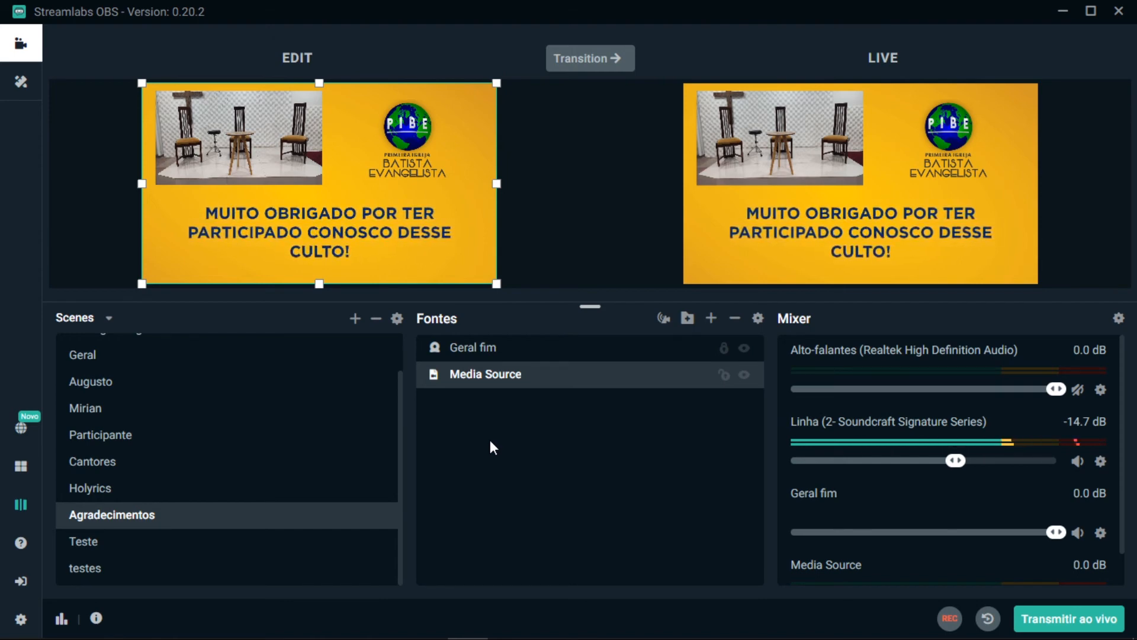
# Switch the live output from Agradecimentos back to the Espera Início da live scene
pyautogui.scroll(1, 186, 415)
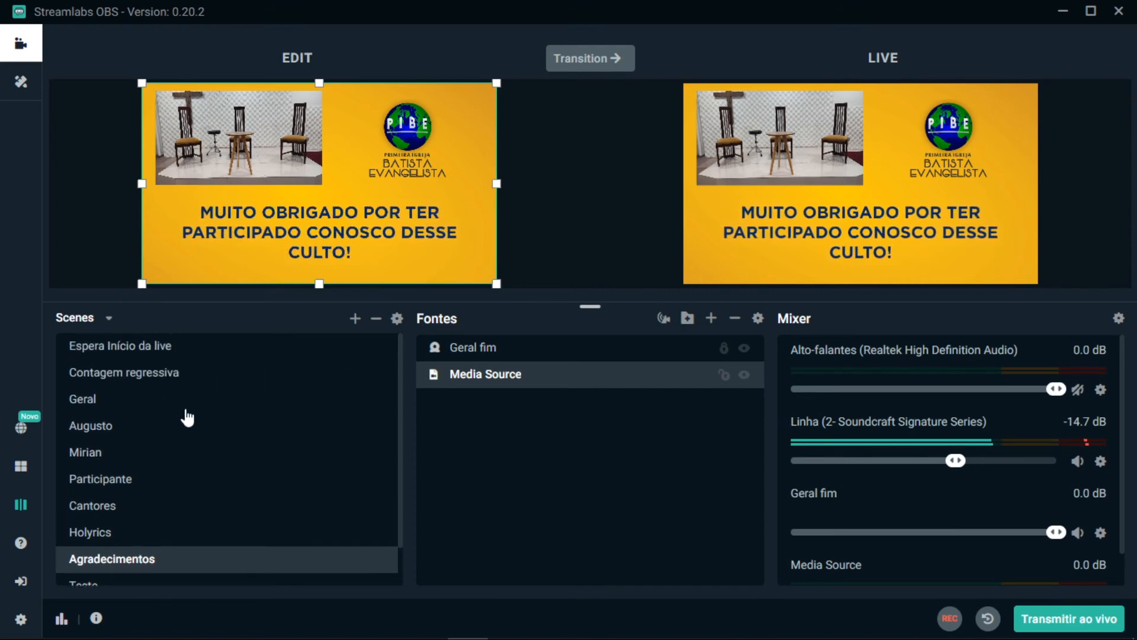
pyautogui.click(158, 347)
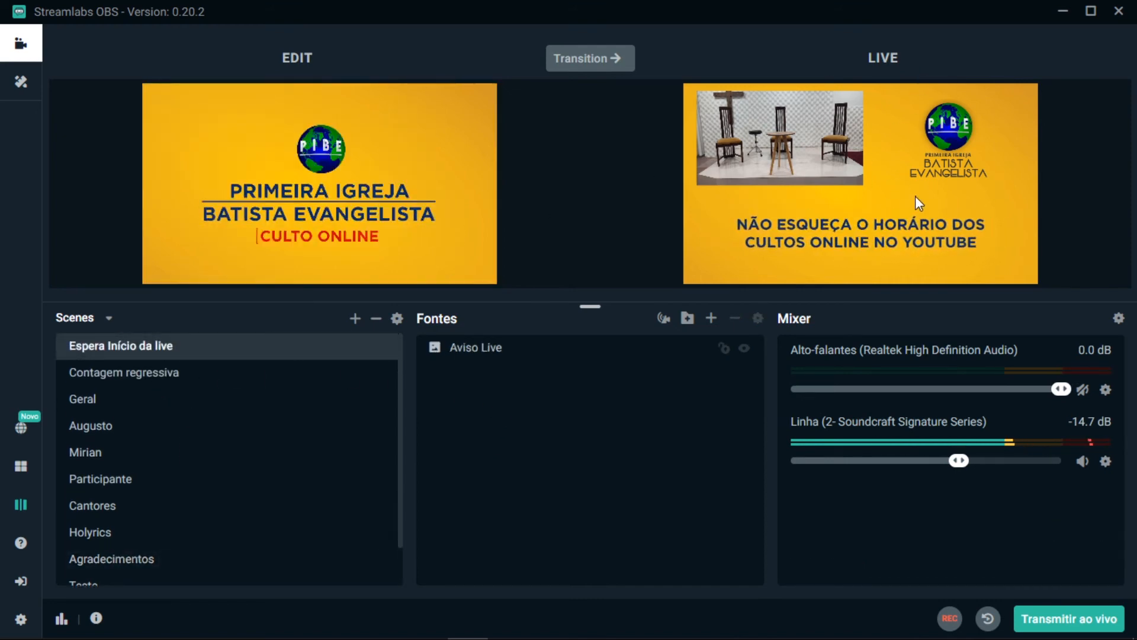
pyautogui.click(598, 67)
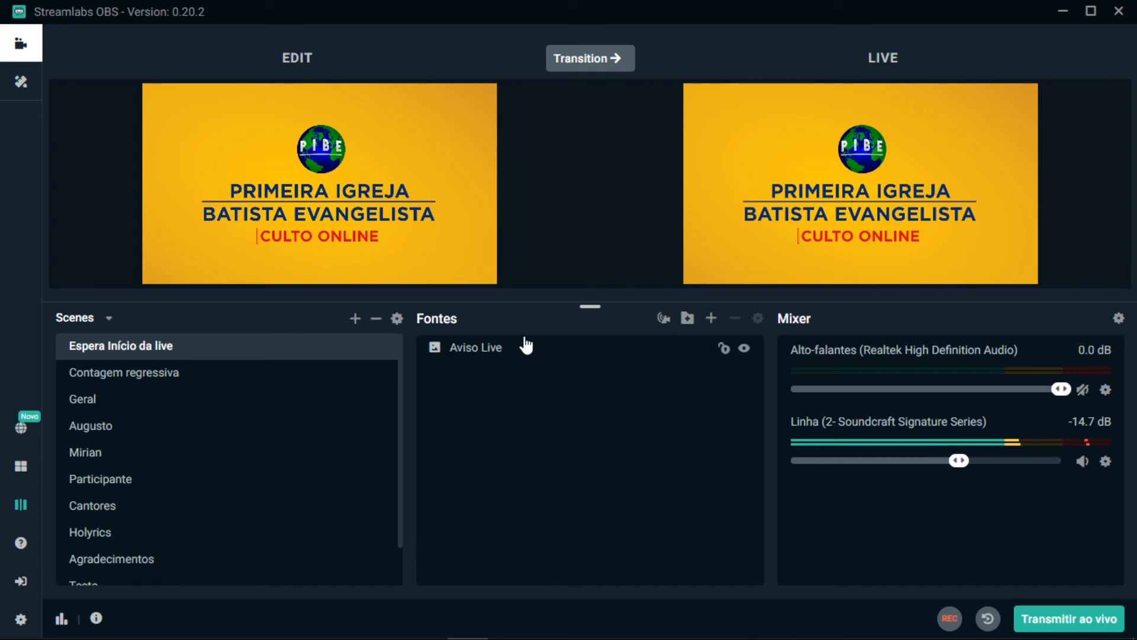
# Add a new scene transition, look through its available types, and remove it again
pyautogui.click(396, 320)
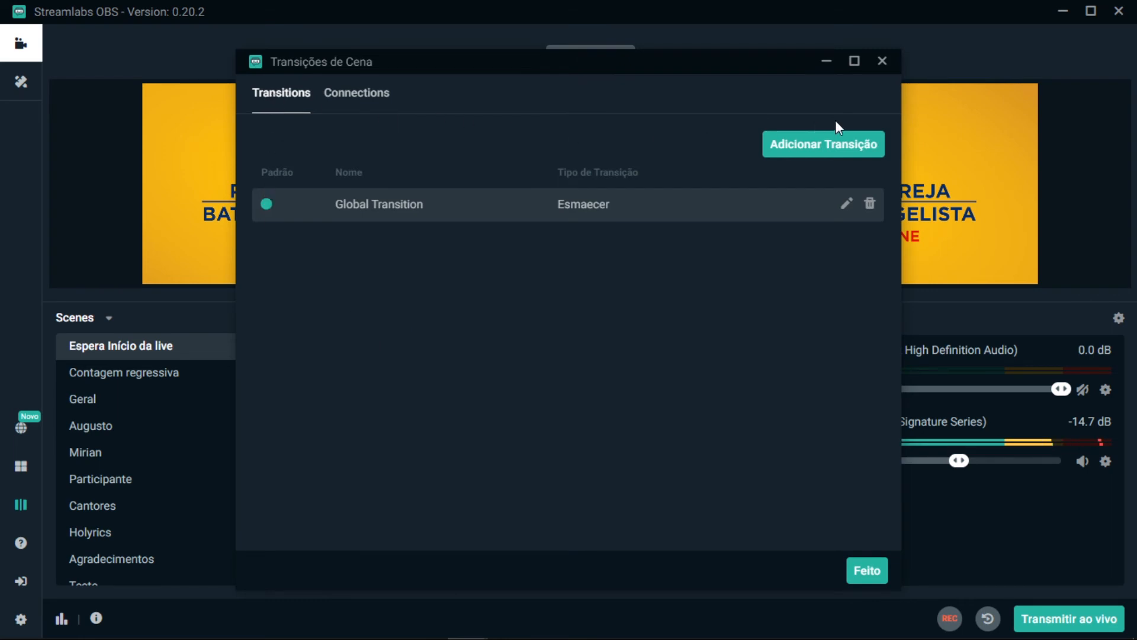
pyautogui.click(824, 149)
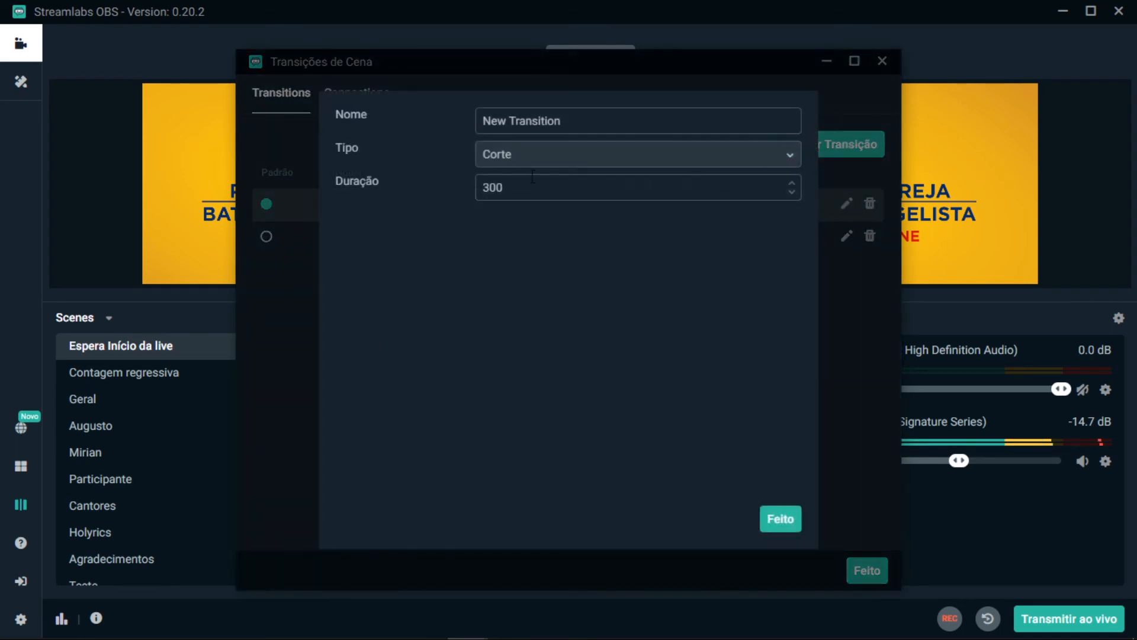
pyautogui.click(552, 156)
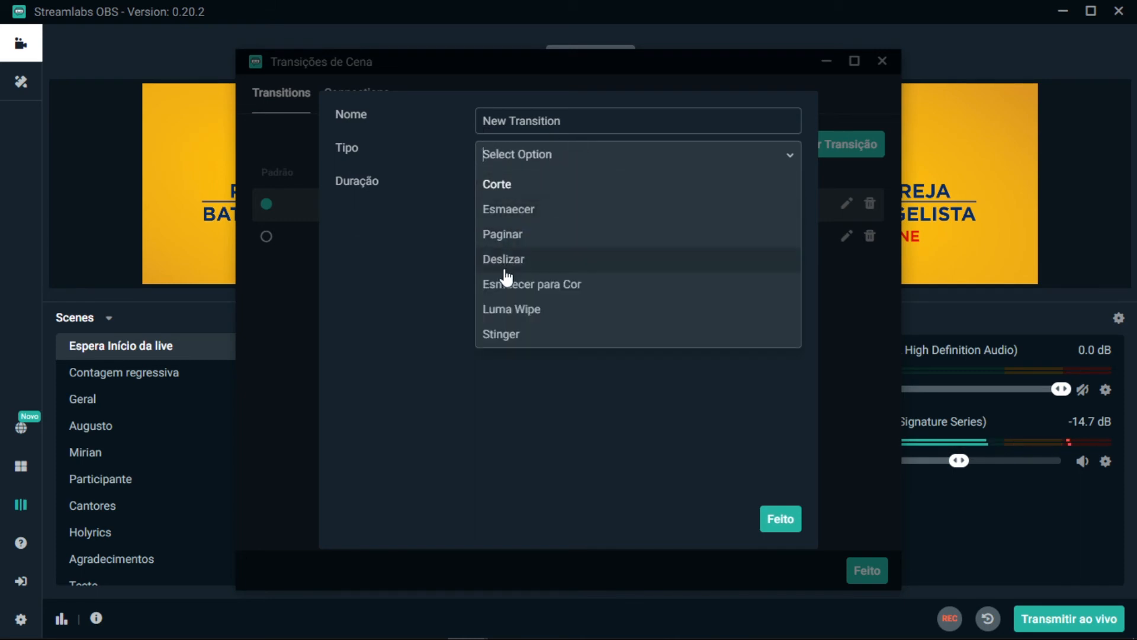
pyautogui.click(312, 231)
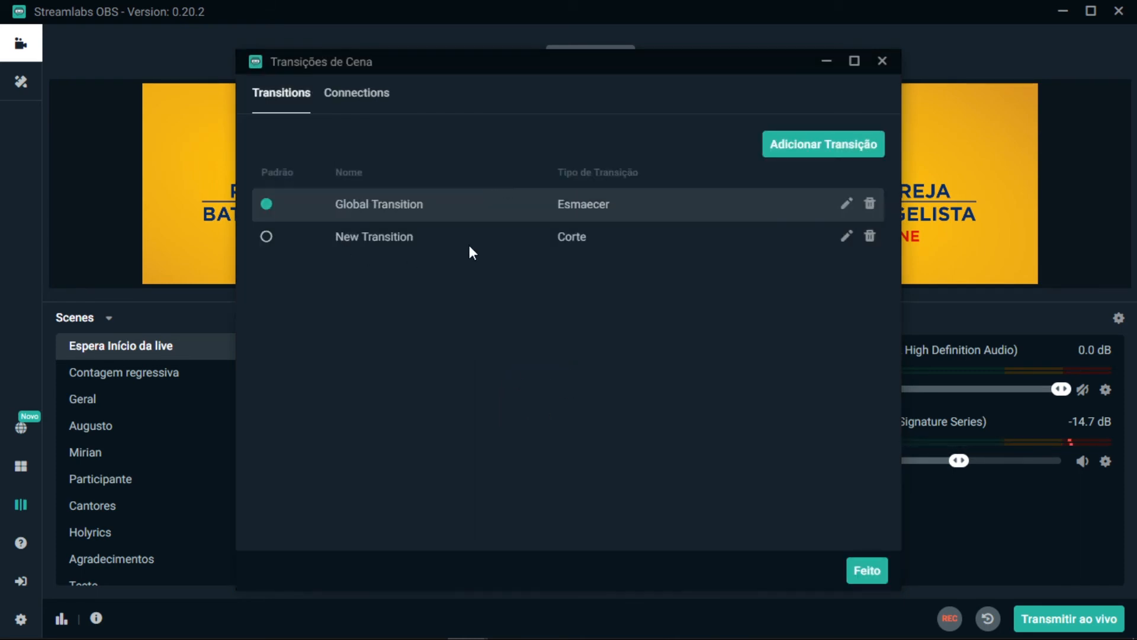
pyautogui.click(870, 237)
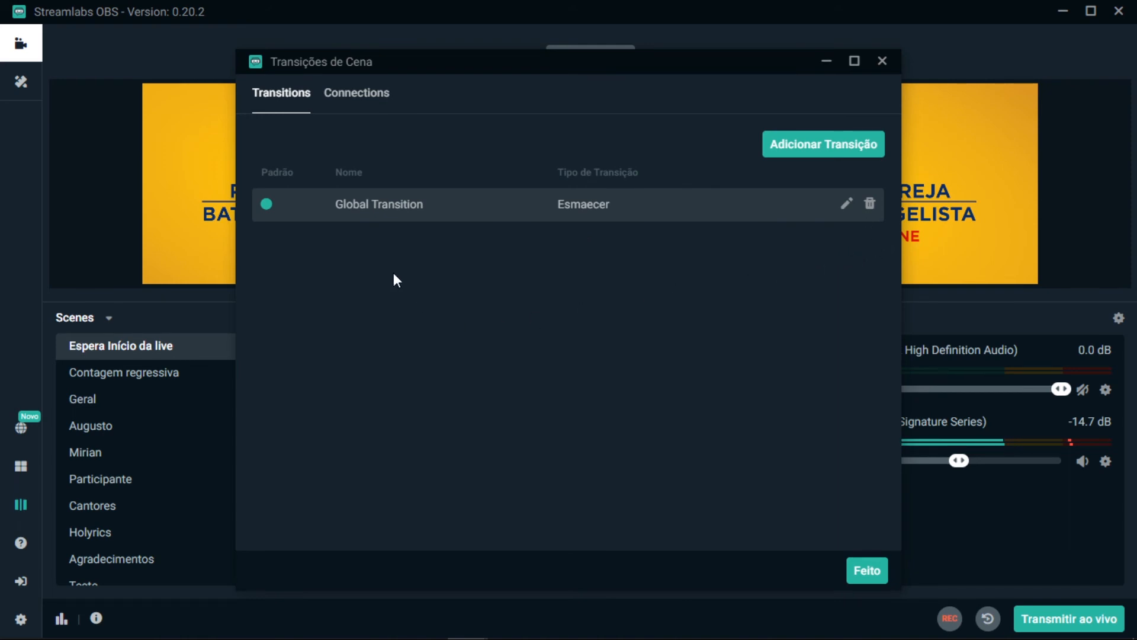
# Review the Global Transition's type and duration settings and close the scene transitions window
pyautogui.click(846, 205)
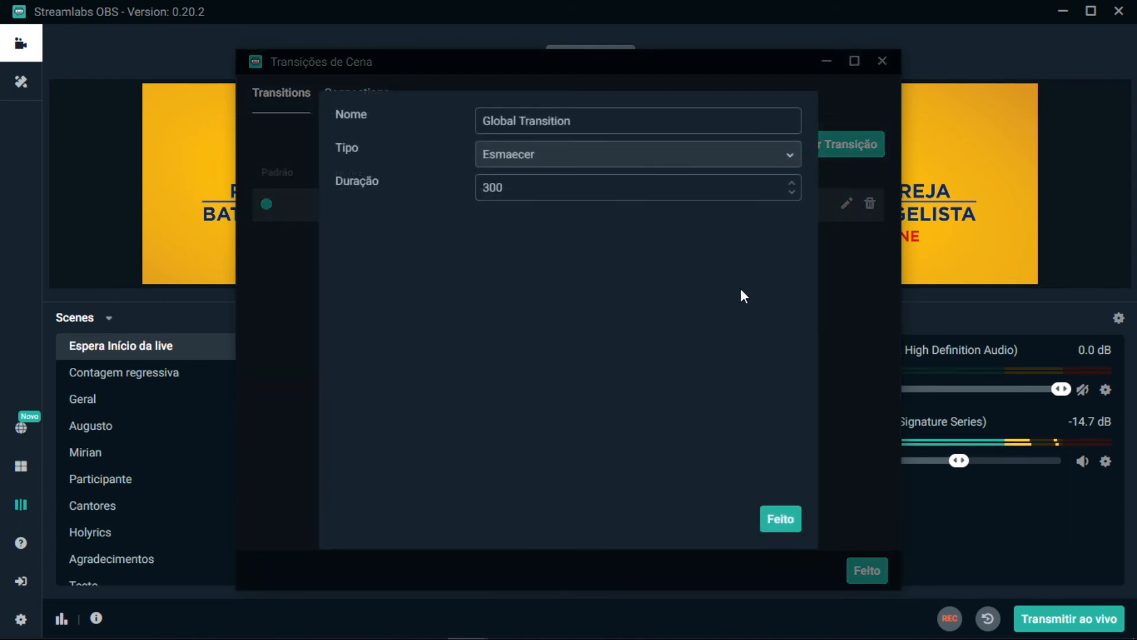
pyautogui.click(776, 520)
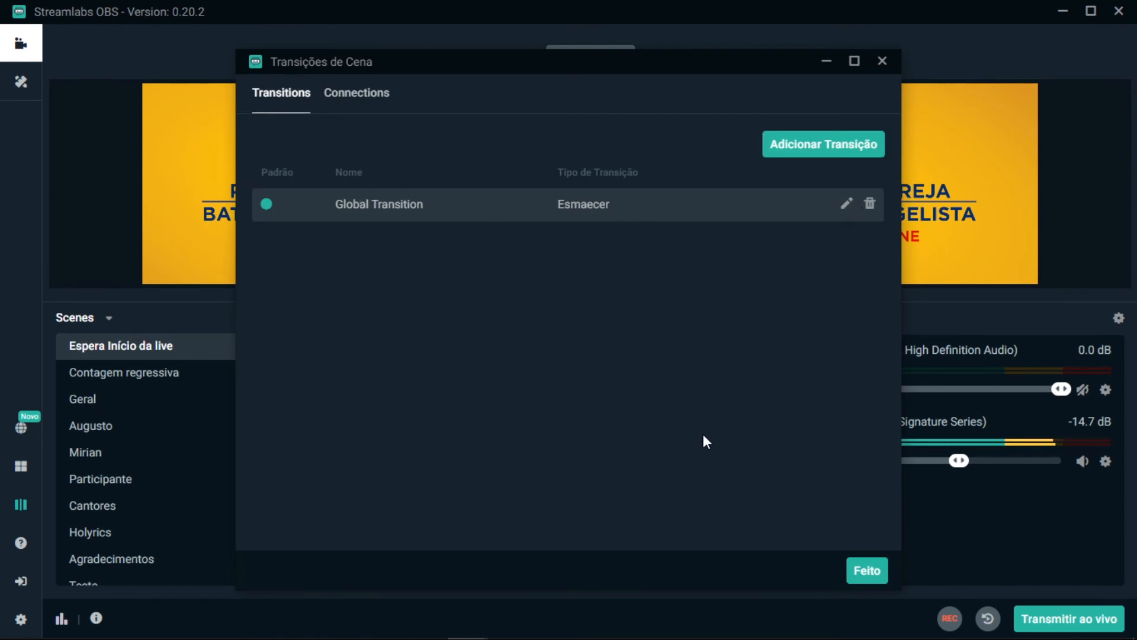
pyautogui.click(858, 577)
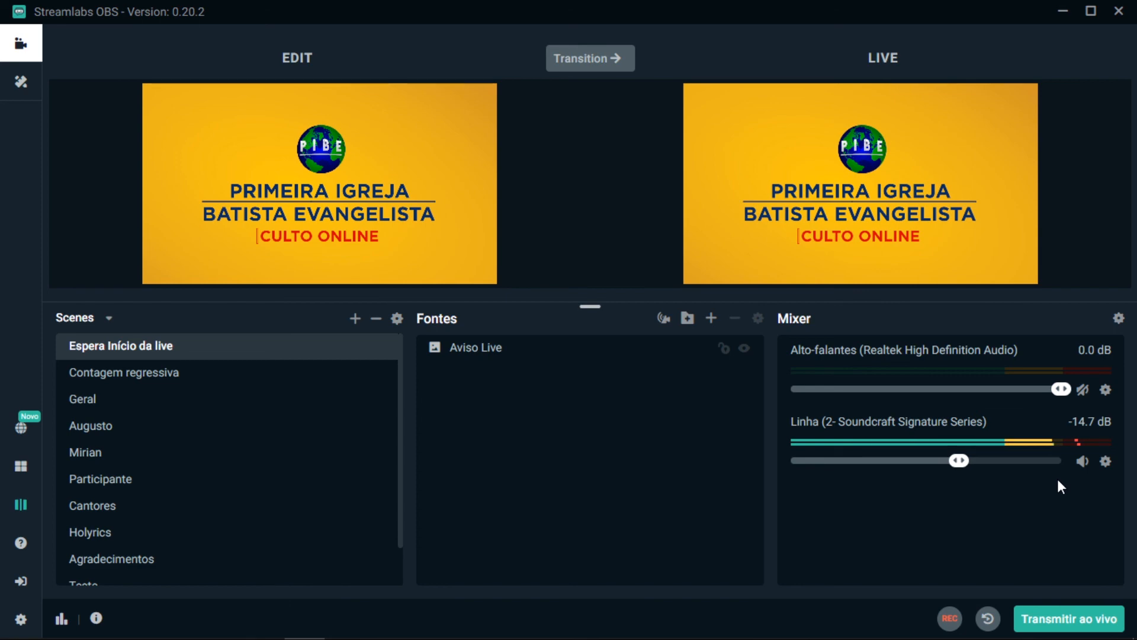
# Review the Compressor filter on the Linha (2- Soundcraft Signature Series) audio source and add a Redução de Ruídos filter
pyautogui.click(1106, 462)
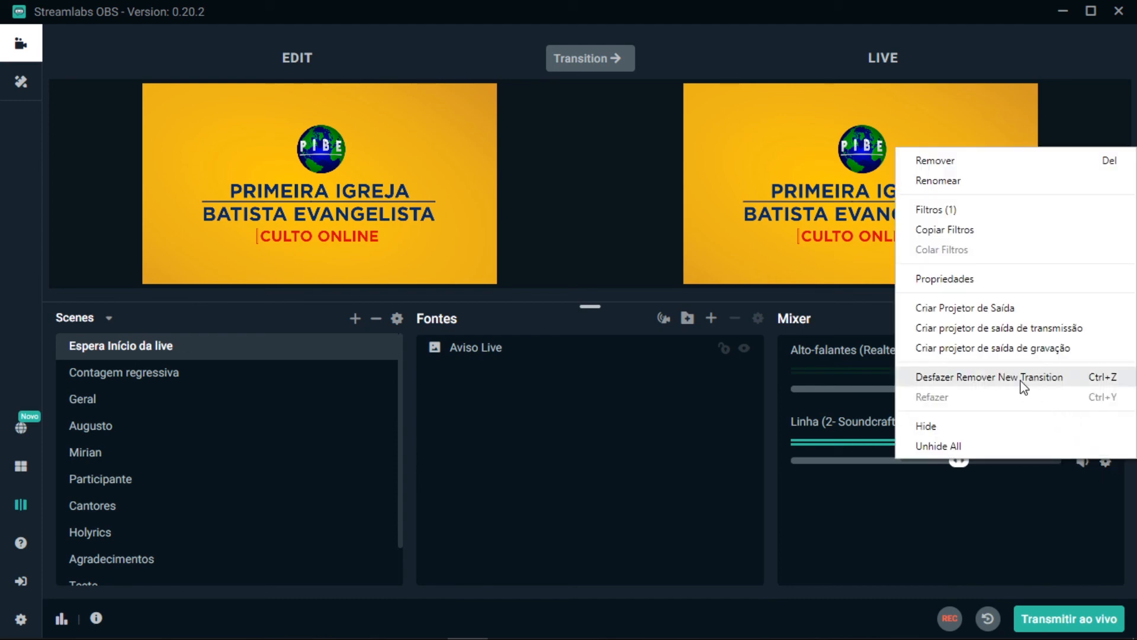
pyautogui.click(952, 211)
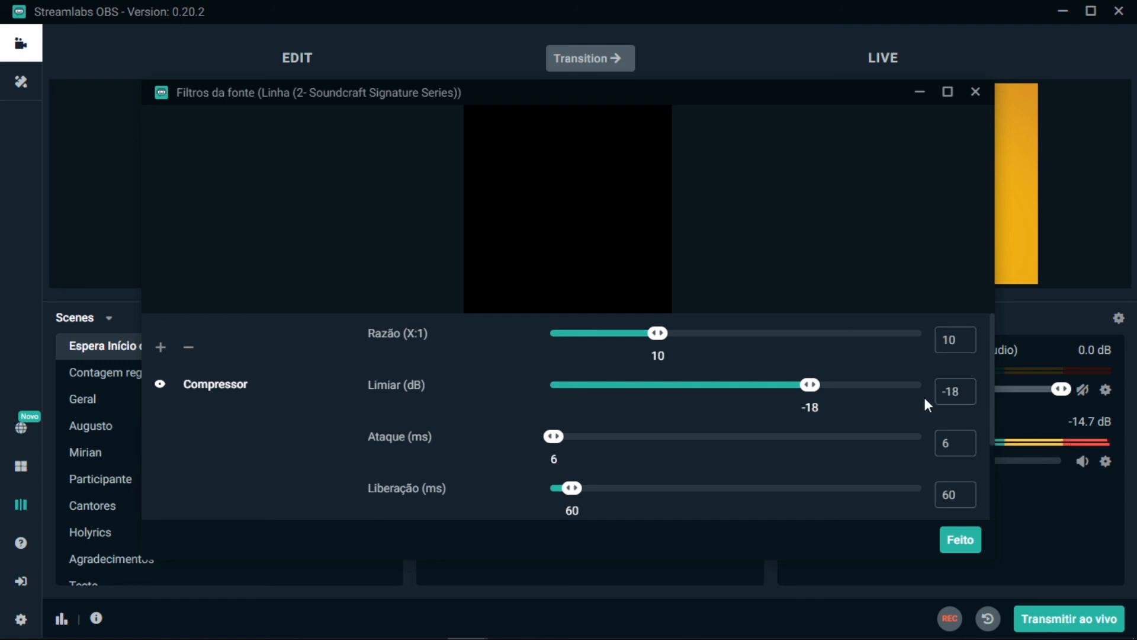
pyautogui.scroll(-2, 989, 409)
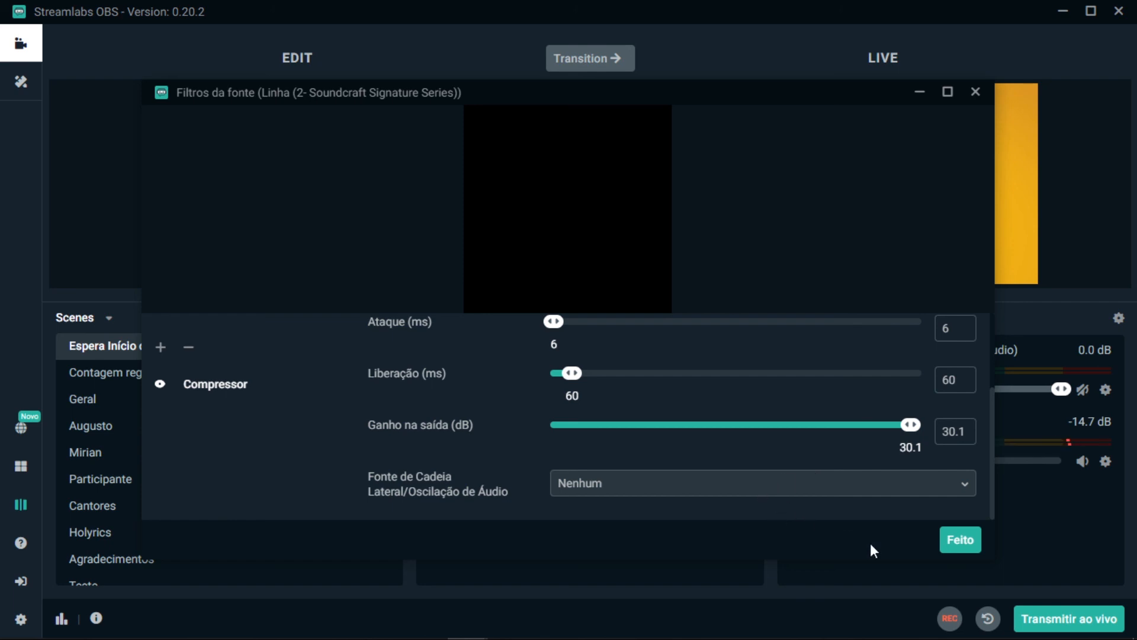
pyautogui.click(162, 351)
pyautogui.click(359, 227)
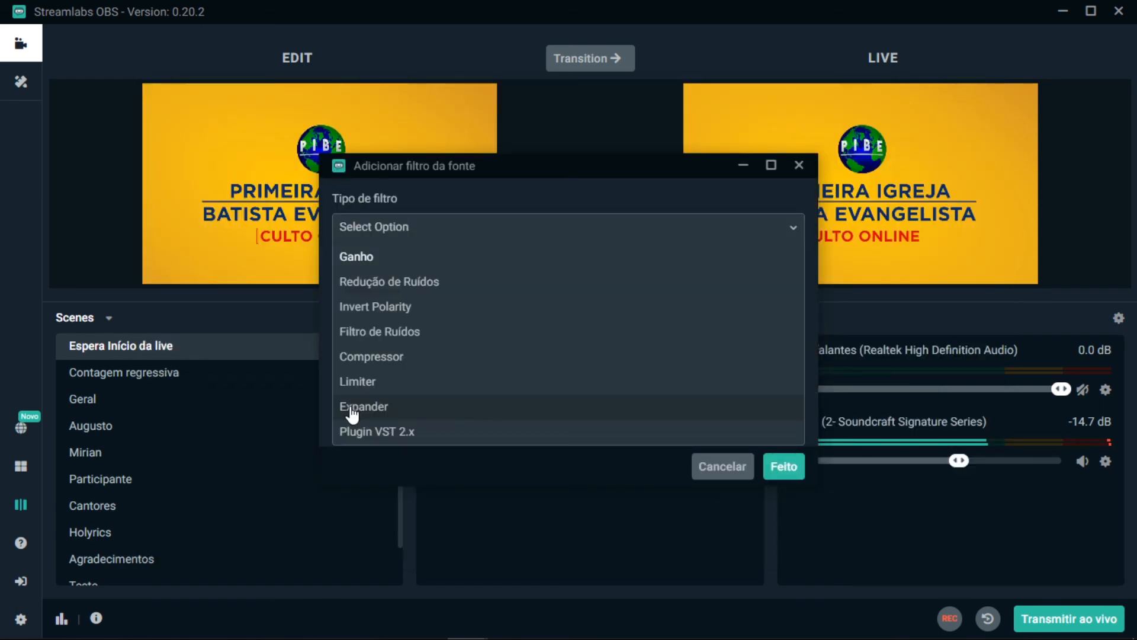
pyautogui.click(373, 282)
pyautogui.click(783, 467)
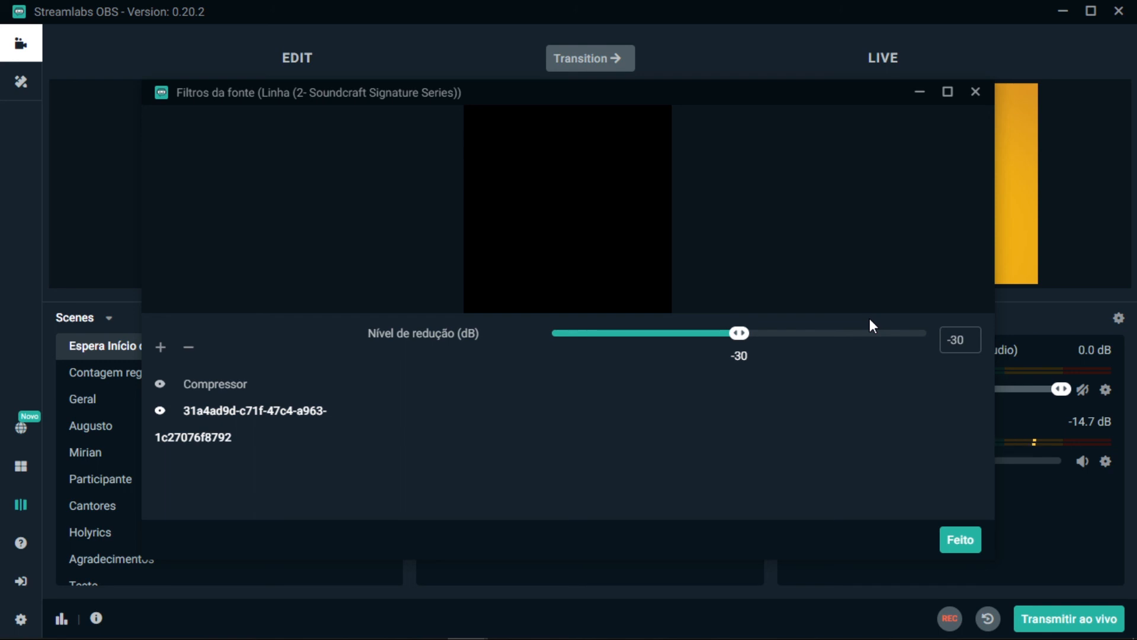
# Reorder the Linha source's filters so the Compressor comes after the noise reduction filter, and select the noise reduction filter
pyautogui.click(215, 384)
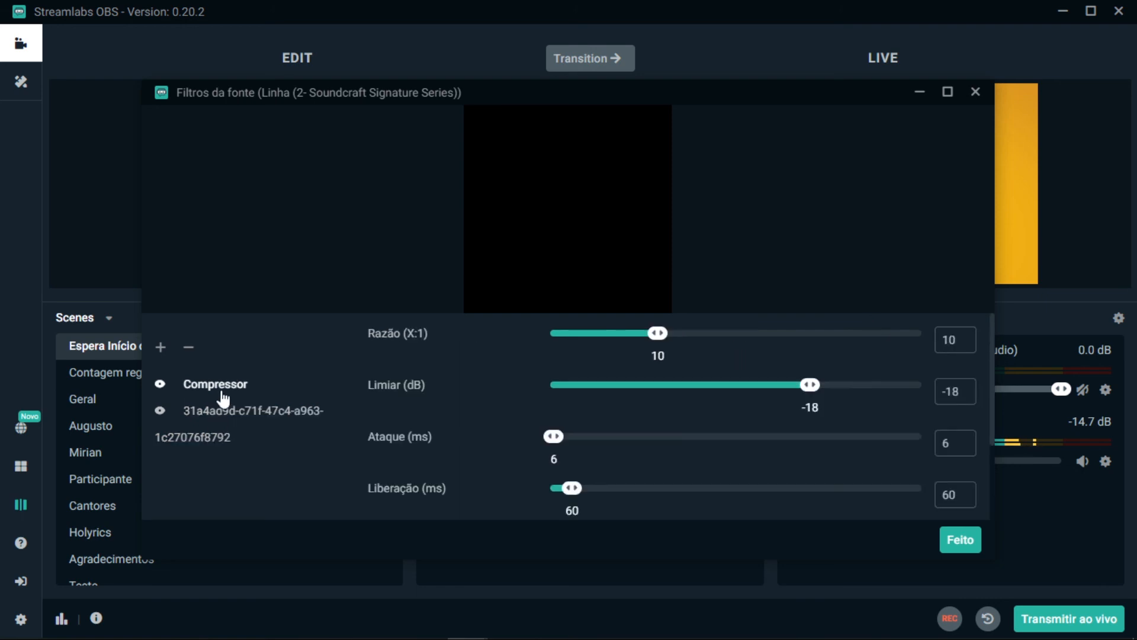
pyautogui.moveTo(208, 386); pyautogui.dragTo(207, 443)
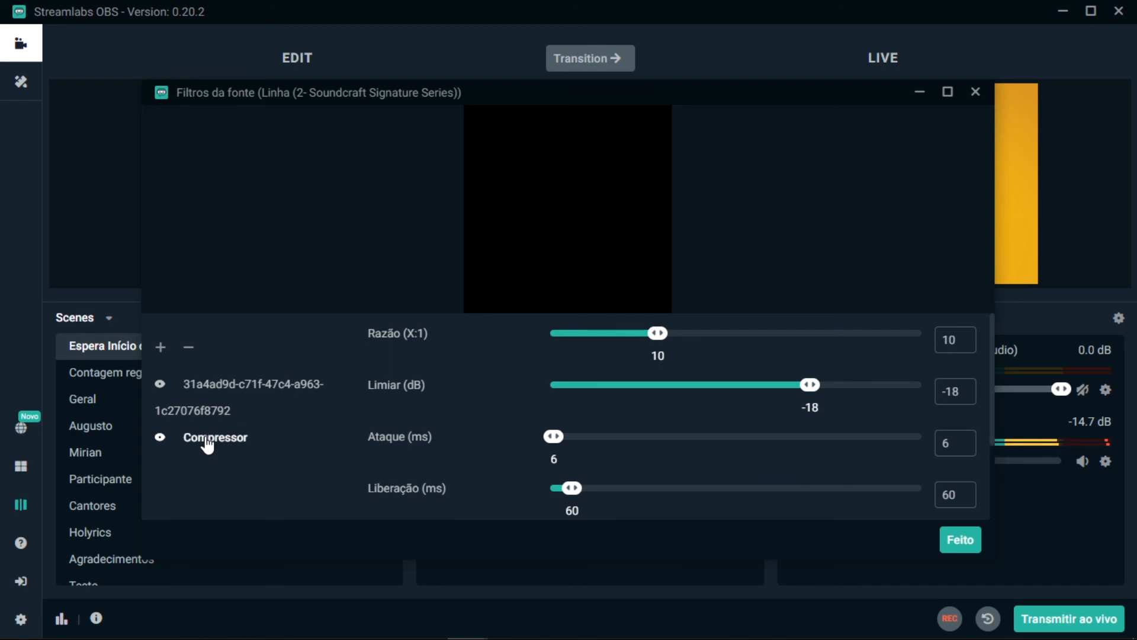
pyautogui.click(180, 388)
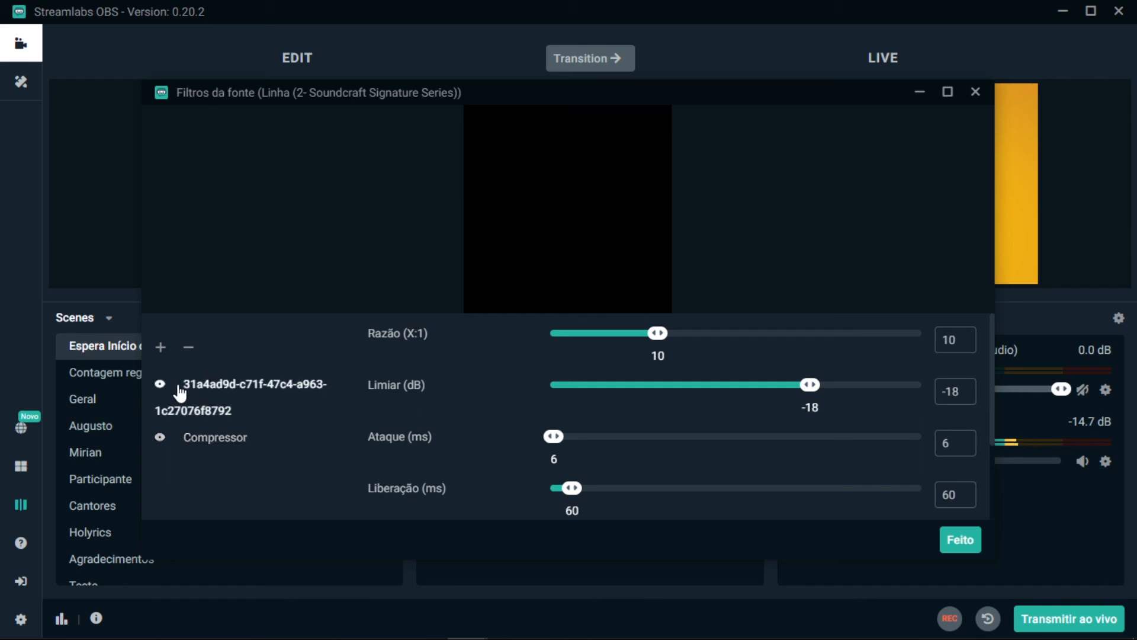